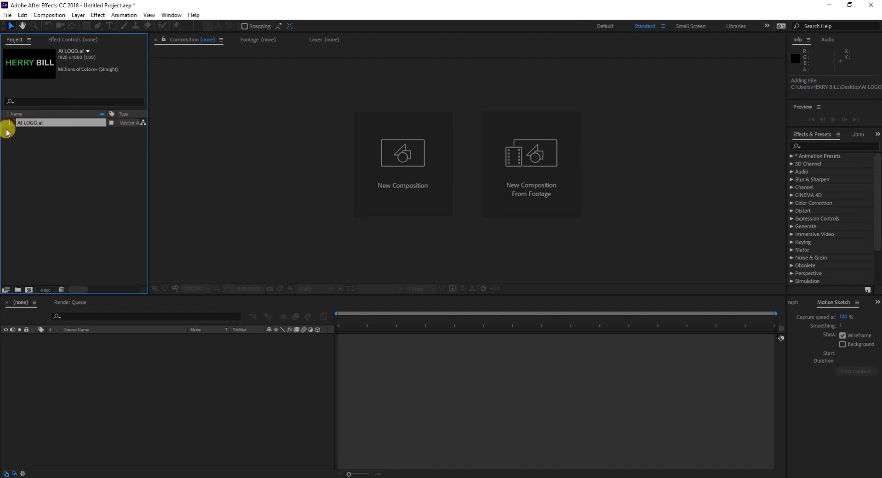
# Create a composition from the AI LOGO.ai footage by placing it in the empty timeline
pyautogui.moveTo(40, 123); pyautogui.dragTo(53, 374)
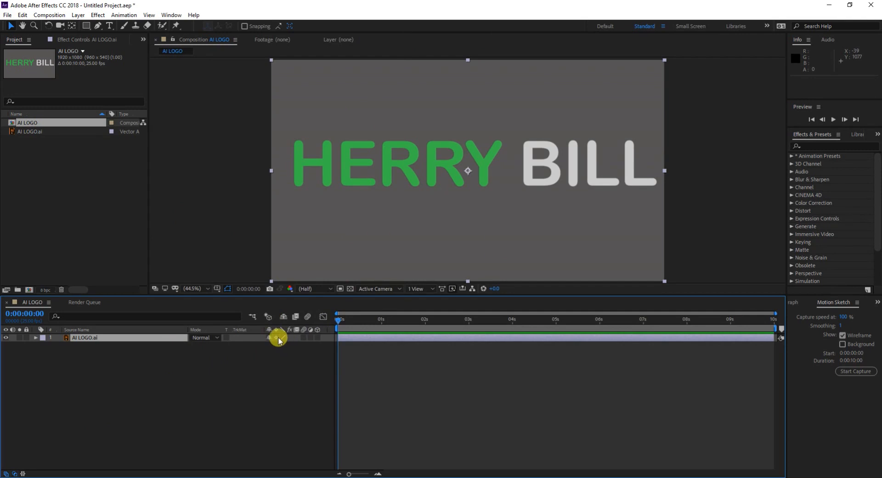
# Enlarge the AI LOGO.ai layer's scale to about 718% to inspect the sharpness of its edges
pyautogui.press('s')
pyautogui.moveTo(278, 345); pyautogui.dragTo(457, 332)
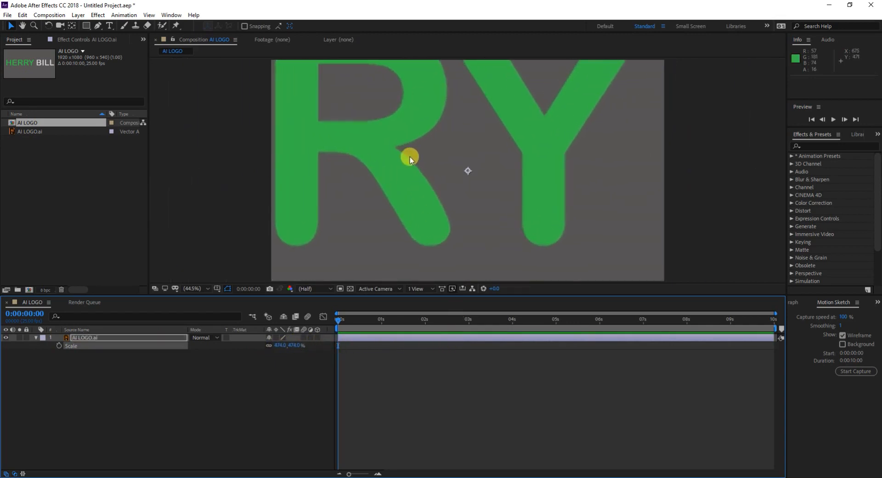
pyautogui.click(278, 337)
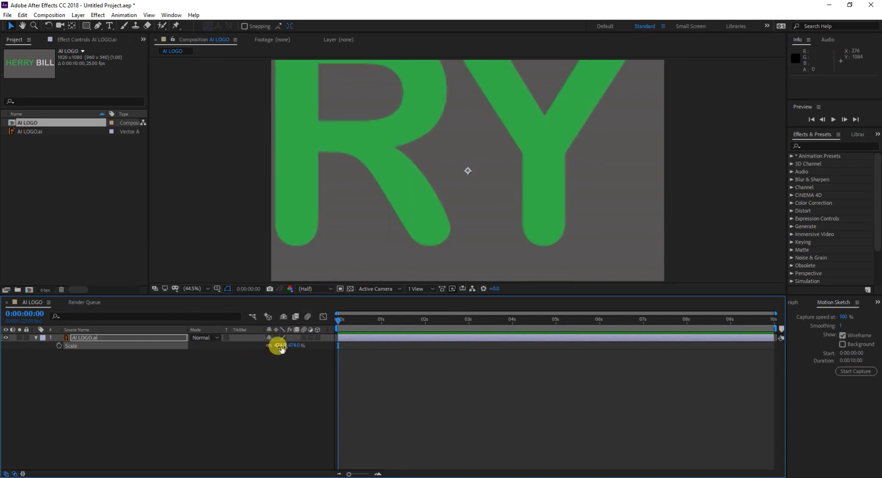
pyautogui.moveTo(277, 343); pyautogui.dragTo(390, 345)
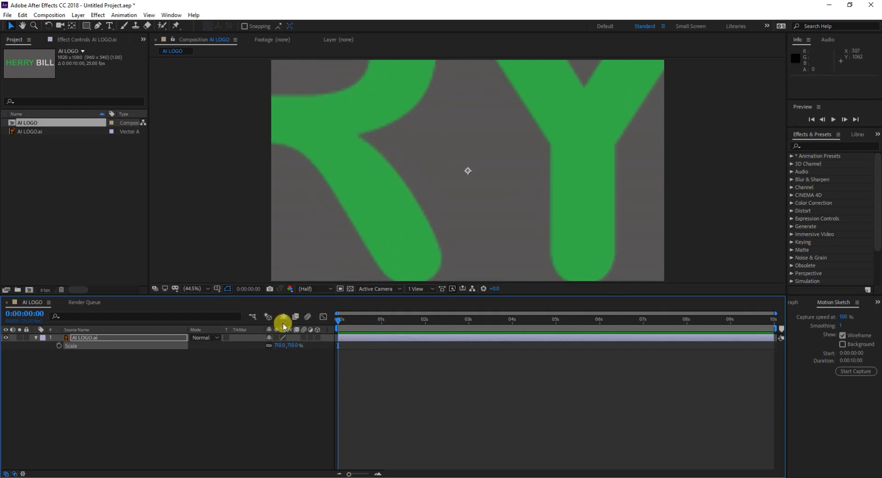
# Turn on continuous rasterization for the AI LOGO.ai layer and set its scale to 100%
pyautogui.click(275, 337)
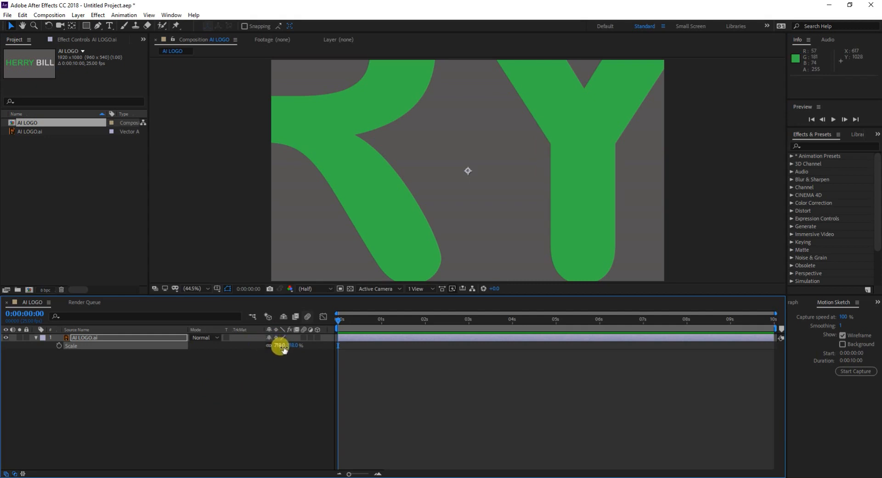
pyautogui.moveTo(282, 347); pyautogui.dragTo(129, 368)
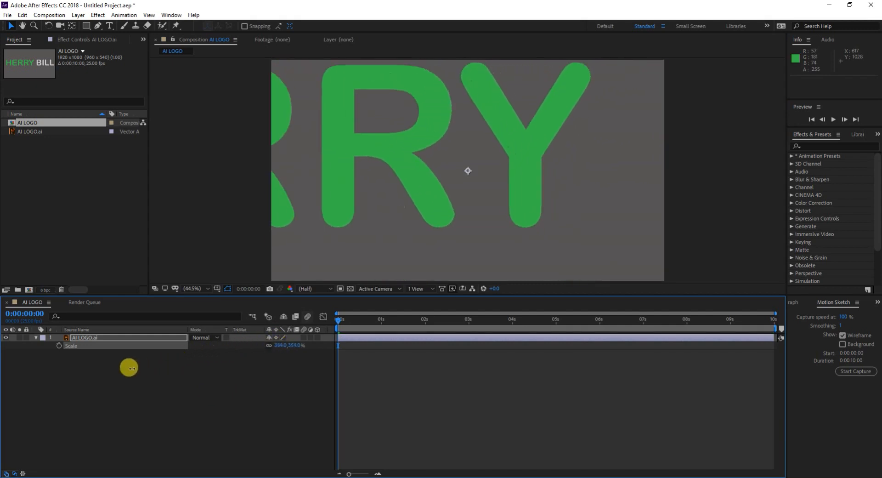
pyautogui.moveTo(280, 345); pyautogui.dragTo(183, 358)
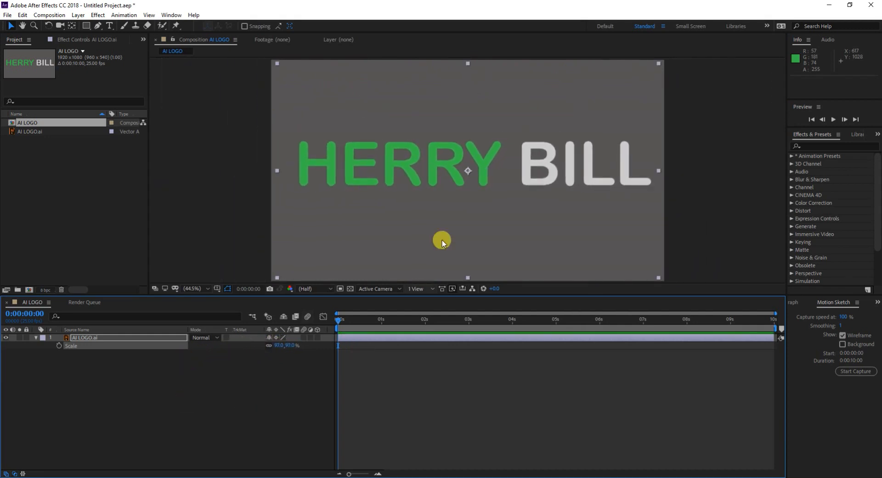
pyautogui.click(277, 346)
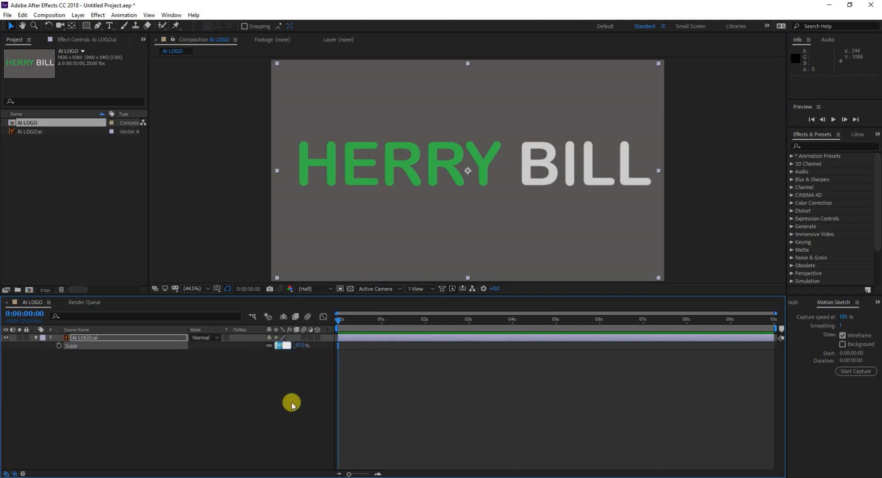
pyautogui.write('100')
pyautogui.click(292, 405)
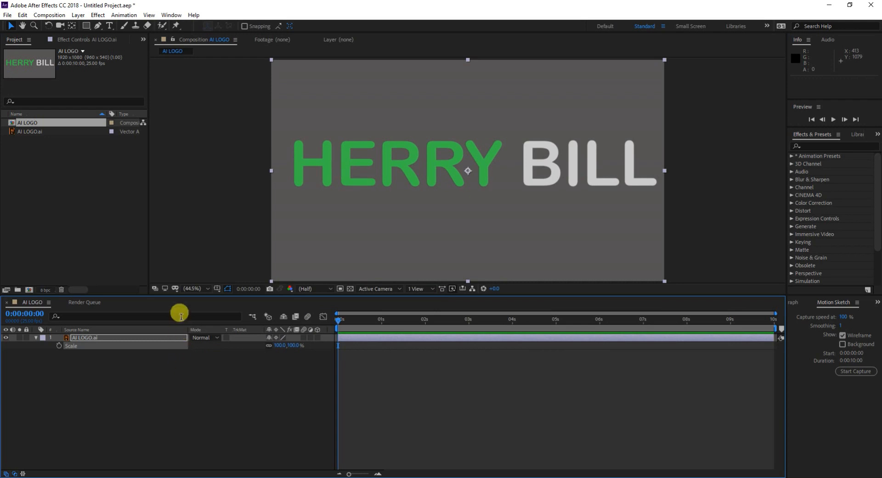
# Find the Levels effect and apply it to the AI LOGO.ai layer
pyautogui.click(814, 146)
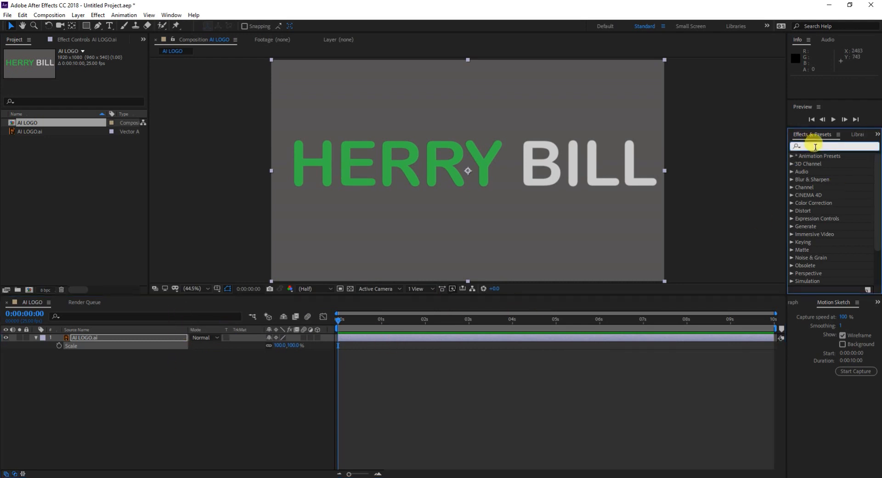
pyautogui.write('lev')
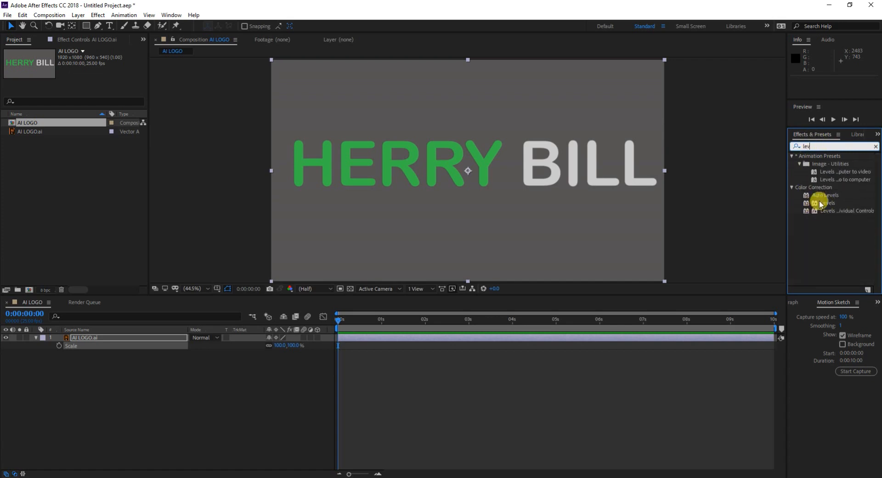
pyautogui.moveTo(833, 205); pyautogui.dragTo(818, 194)
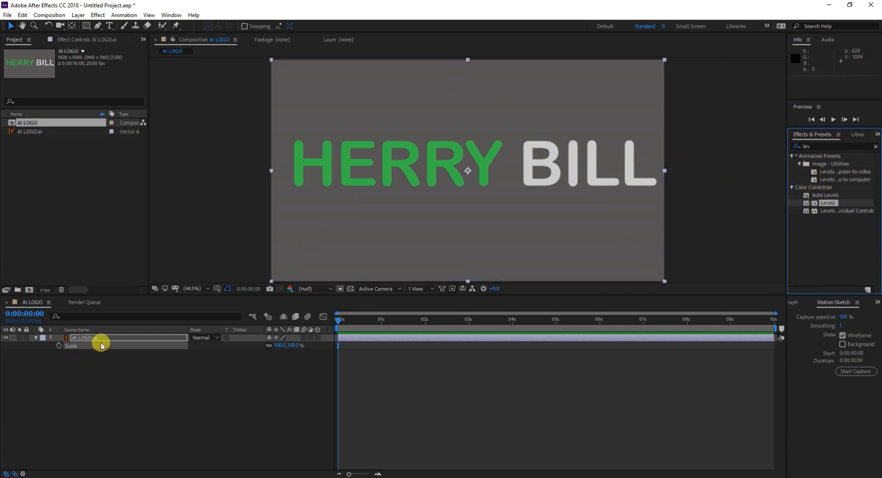
pyautogui.click(34, 338)
pyautogui.click(34, 337)
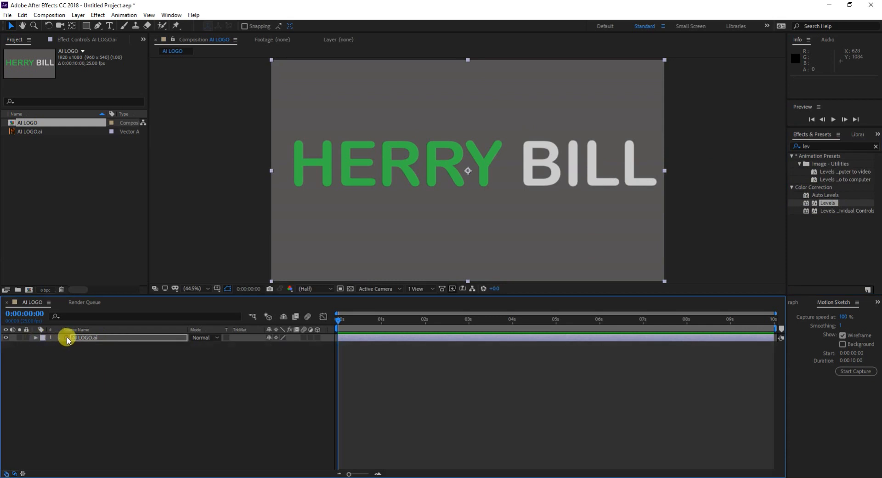
pyautogui.click(80, 337)
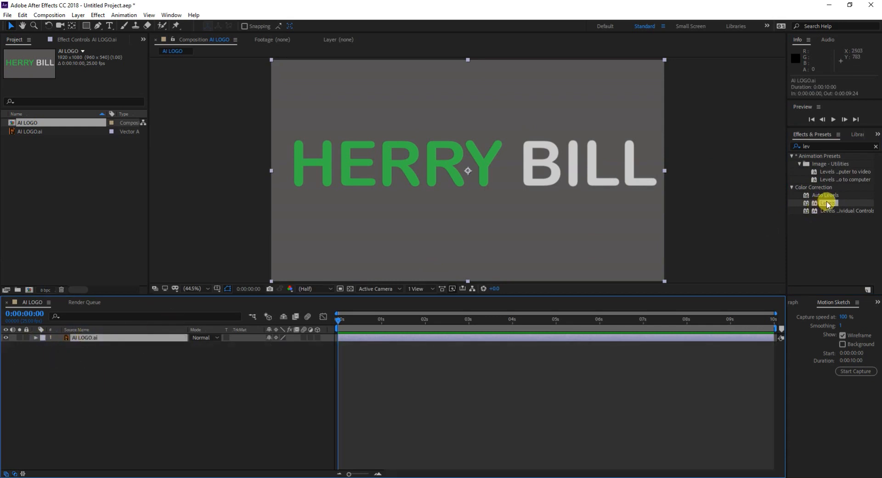
pyautogui.moveTo(813, 203); pyautogui.dragTo(586, 175)
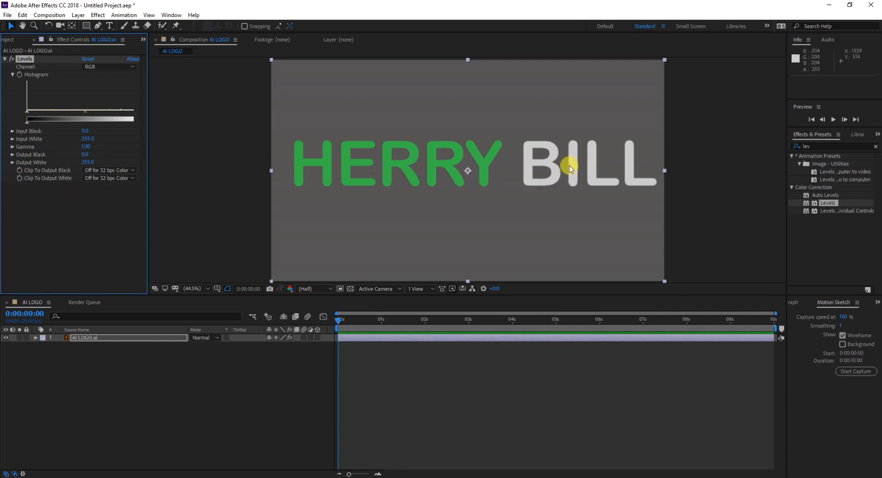
# Darken the logo by lowering the Levels gamma to 0.42
pyautogui.click(137, 122)
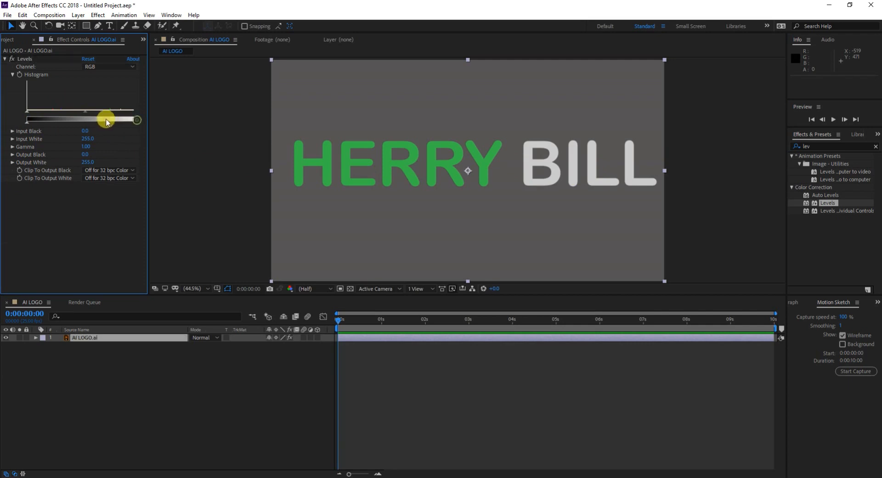
pyautogui.click(132, 123)
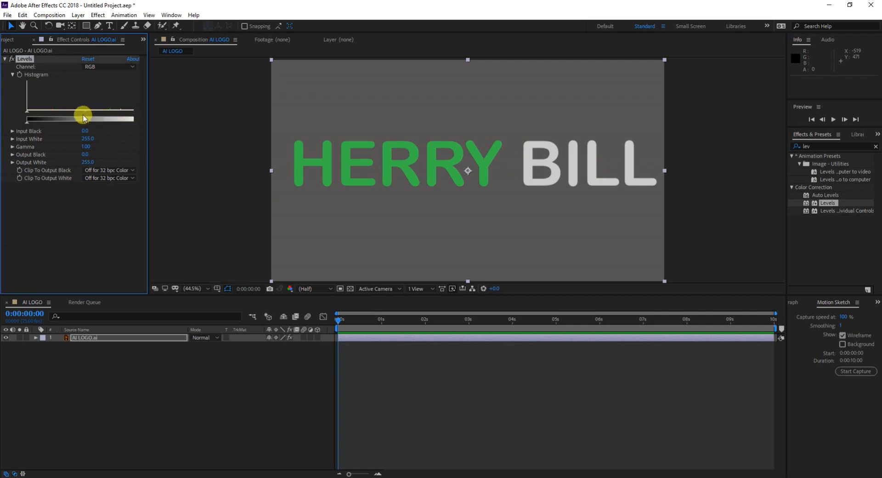
pyautogui.moveTo(84, 115); pyautogui.dragTo(118, 112)
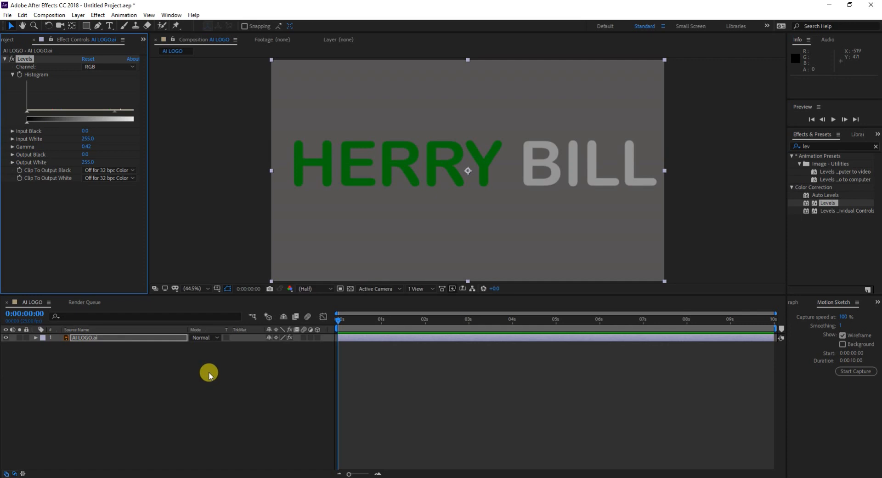
# Duplicate the AI LOGO.ai layer itself, undoing the accidental duplication of its Levels effect
pyautogui.hotkey('ctrl', 'd')
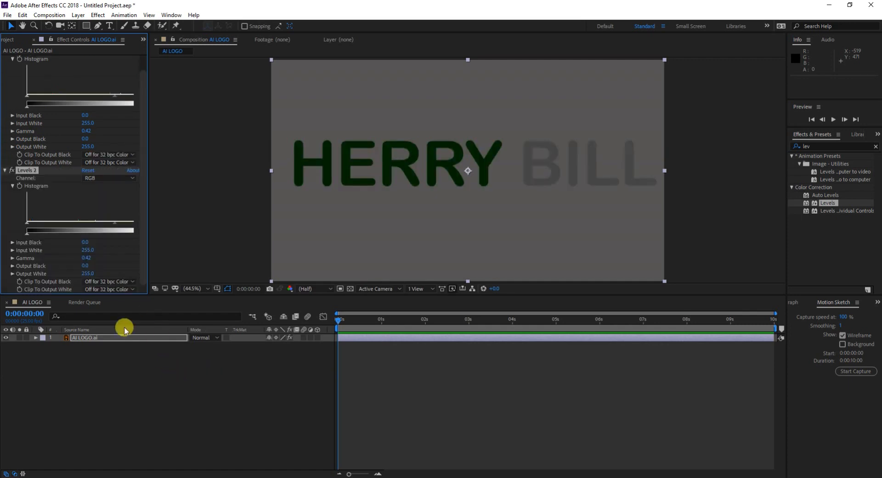
pyautogui.hotkey('ctrl', 'z')
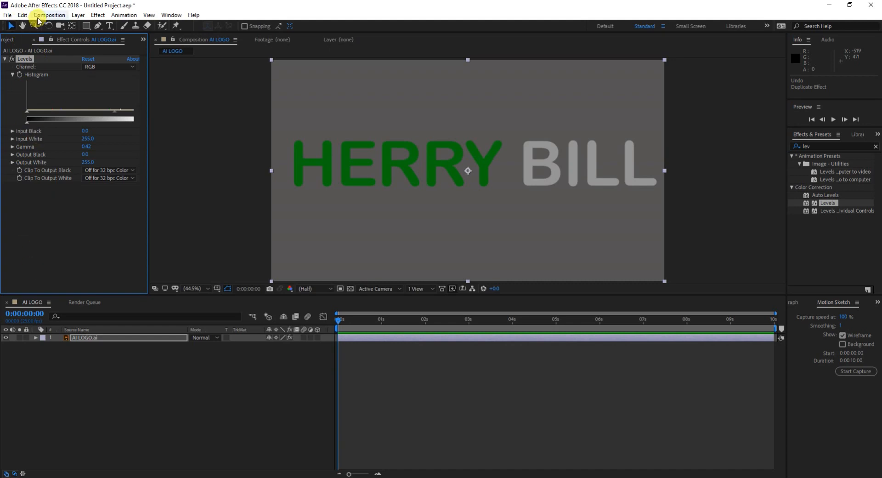
pyautogui.click(139, 340)
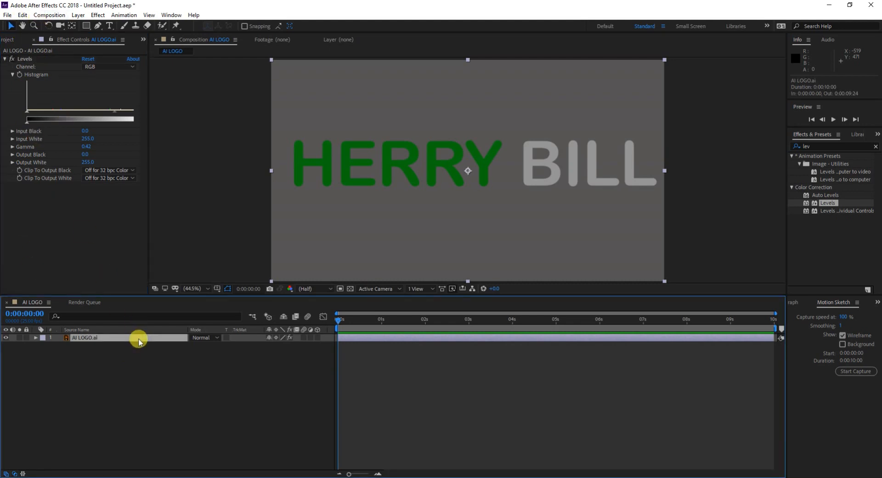
pyautogui.hotkey('ctrl', 'd')
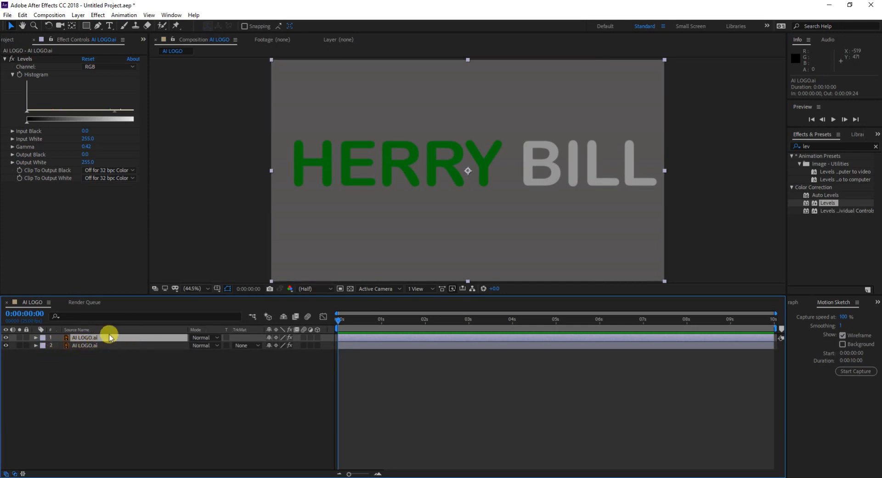
# Delete the copied Levels effect from the top AI LOGO.ai layer
pyautogui.click(89, 205)
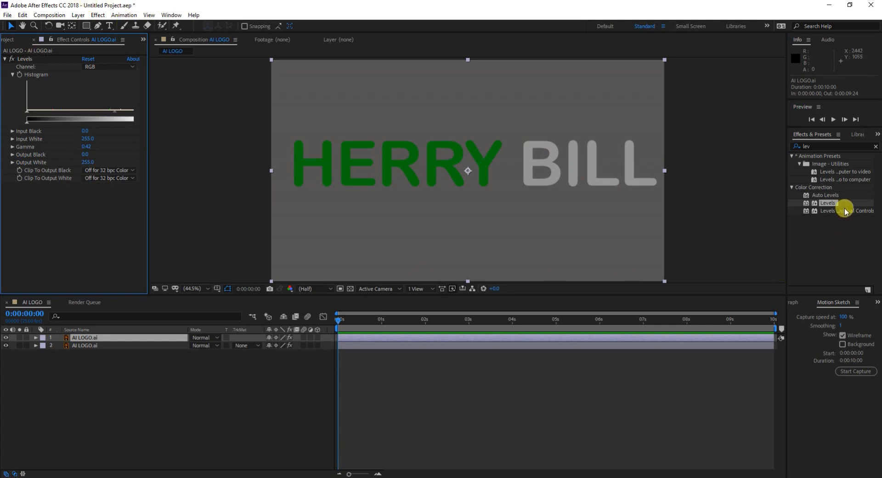
pyautogui.click(113, 345)
pyautogui.click(119, 338)
pyautogui.click(35, 58)
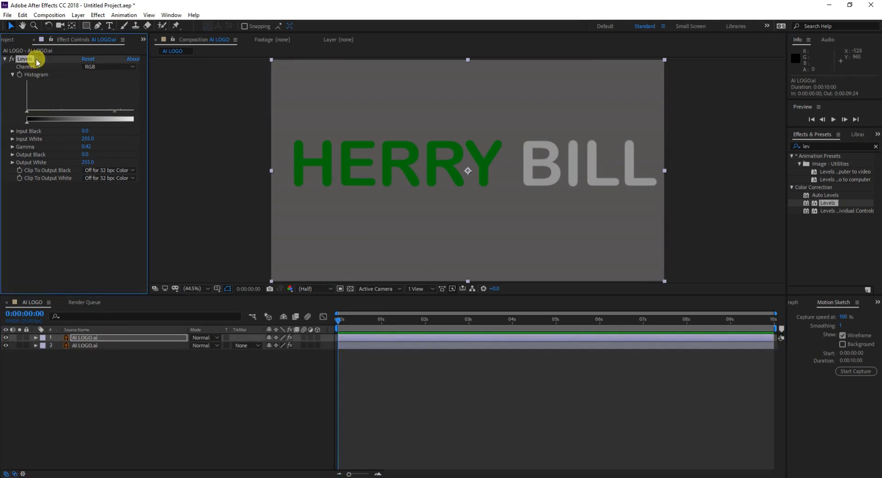
pyautogui.press('Delete')
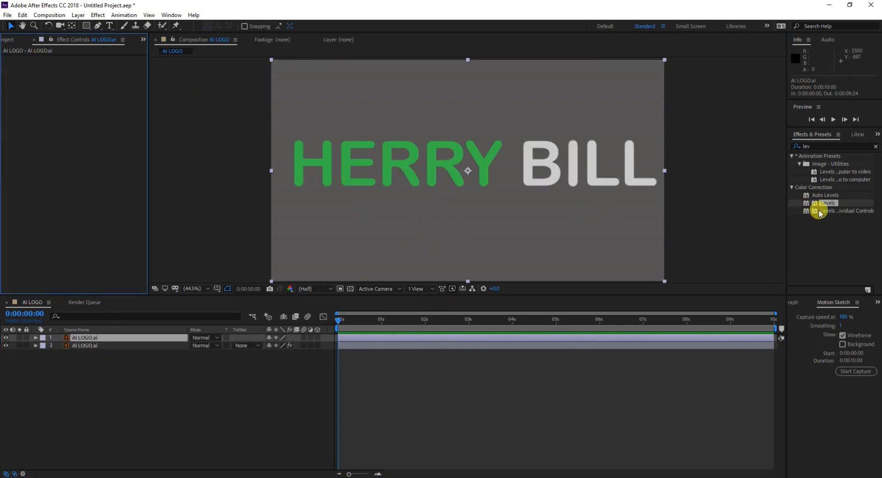
# Apply a fresh Levels effect to the top AI LOGO.ai layer with gamma 2.50 and output black 41
pyautogui.moveTo(829, 203); pyautogui.dragTo(480, 174)
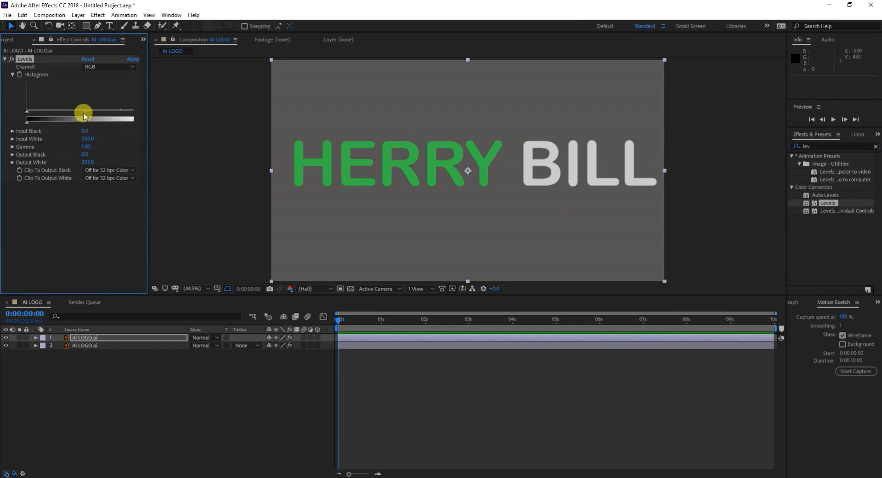
pyautogui.moveTo(85, 110); pyautogui.dragTo(51, 110)
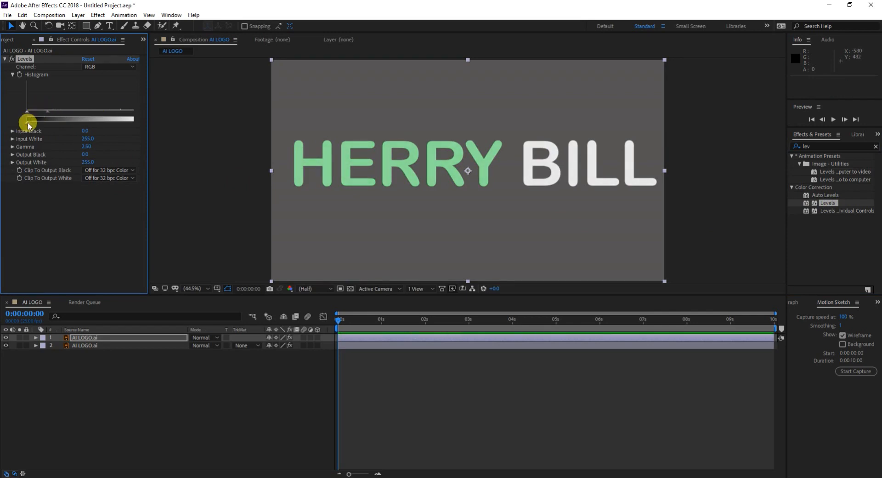
pyautogui.moveTo(28, 123); pyautogui.dragTo(50, 120)
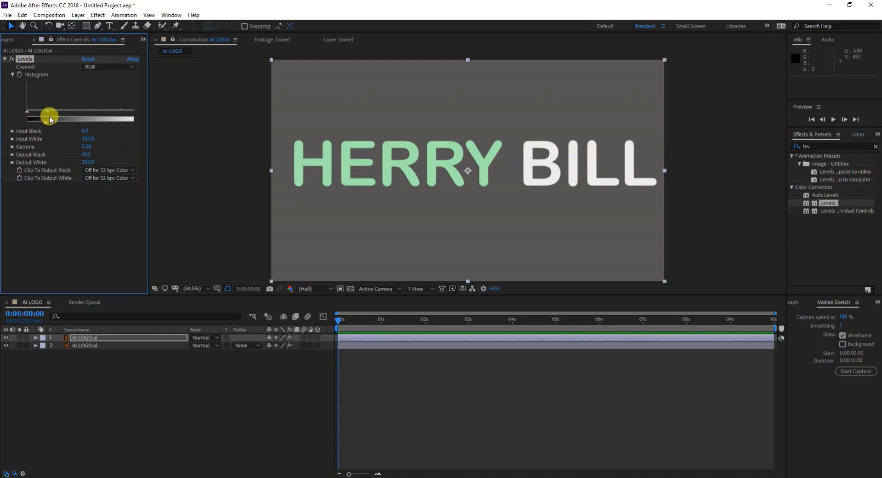
# Toggle the top layer's visibility to compare the brightened logo with the darkened one beneath it
pyautogui.click(5, 338)
pyautogui.click(5, 338)
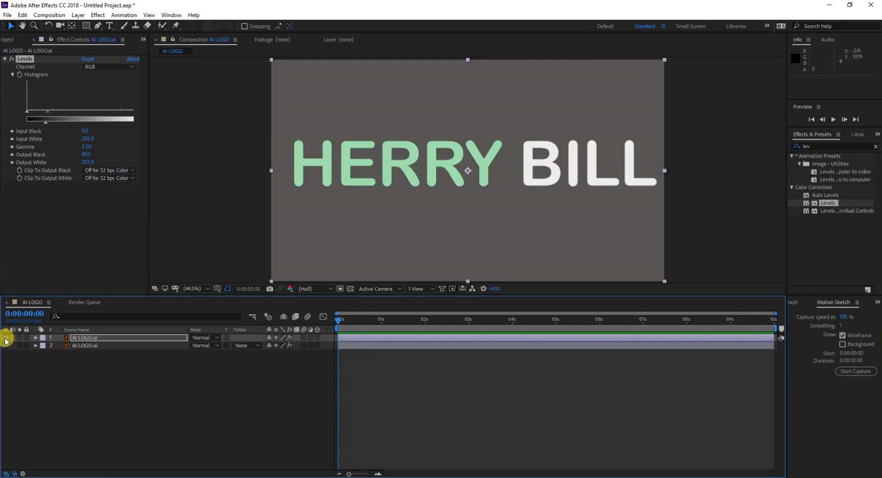
pyautogui.click(5, 338)
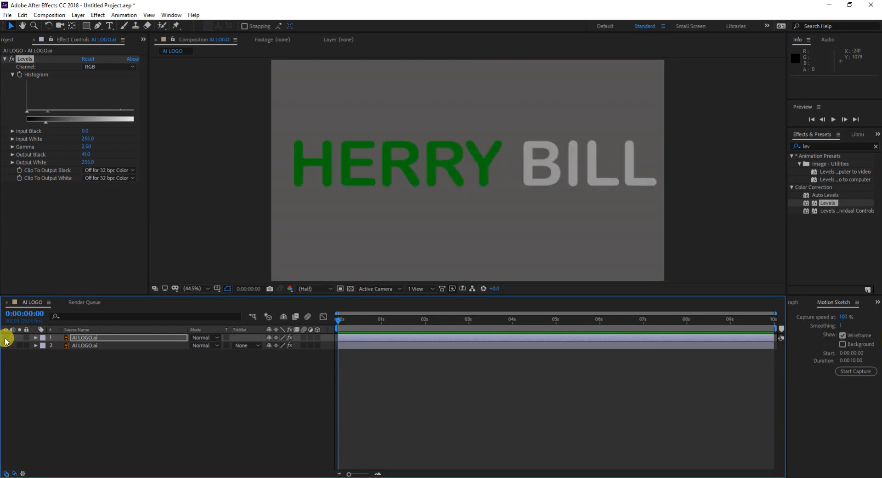
pyautogui.click(6, 338)
pyautogui.click(6, 338)
pyautogui.click(6, 339)
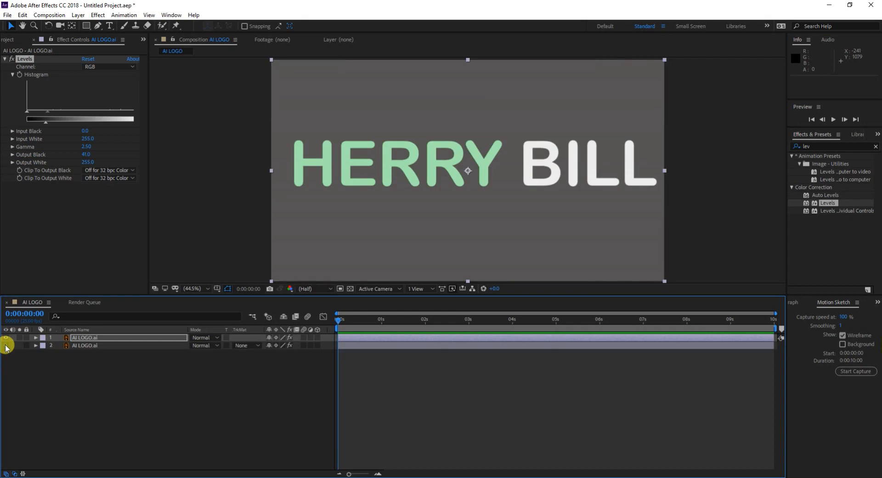
pyautogui.click(5, 337)
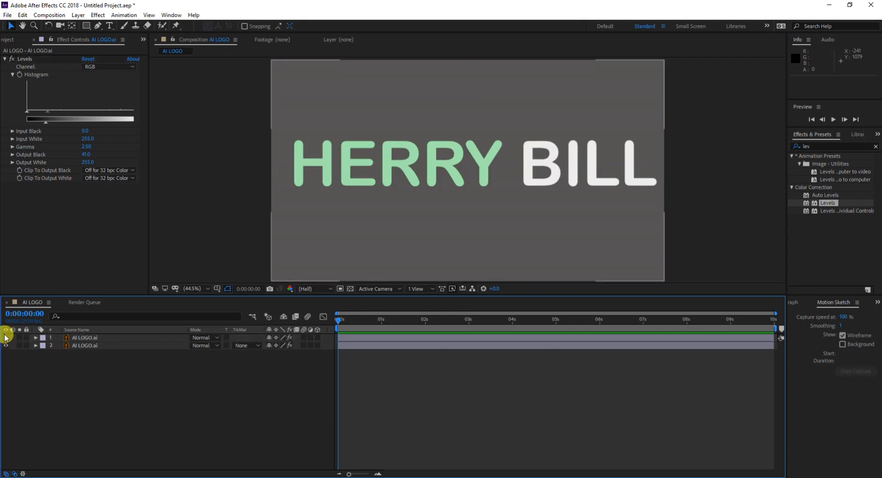
pyautogui.click(6, 338)
pyautogui.click(6, 338)
# Draw a circular mask about 265 px wide on the top AI LOGO.ai layer and shift it over the first letter's left edge
pyautogui.click(90, 346)
pyautogui.click(94, 338)
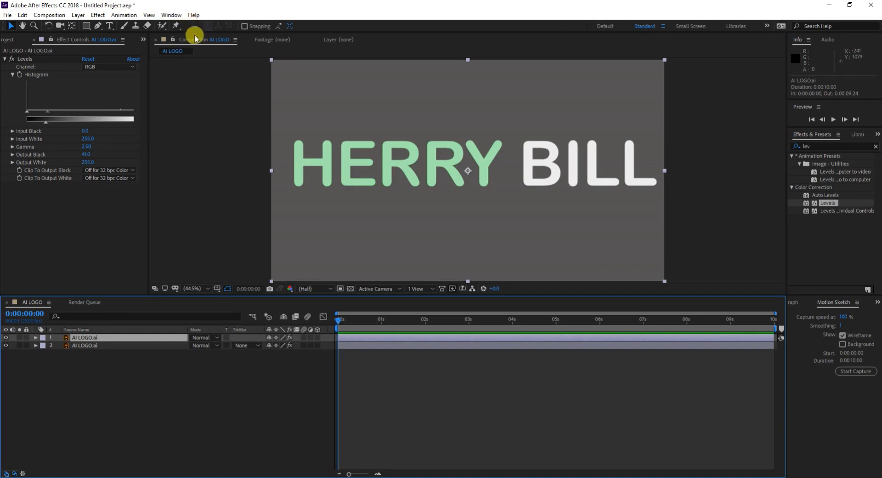
pyautogui.click(86, 26)
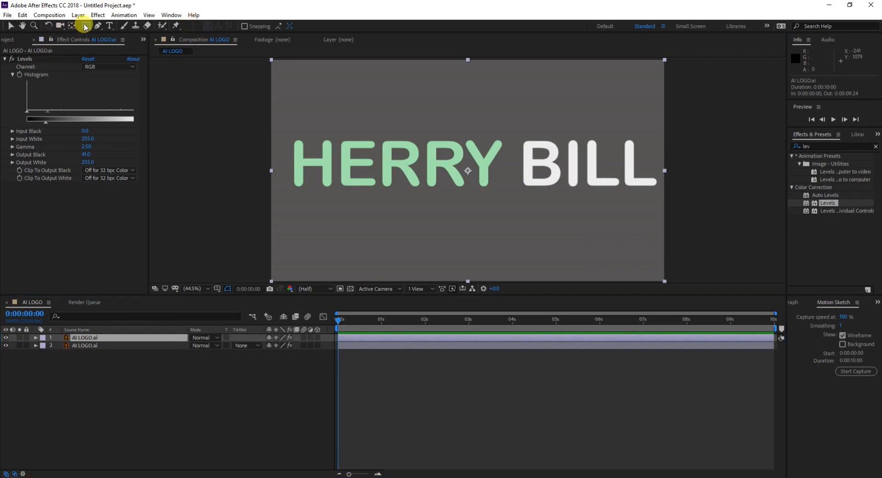
pyautogui.moveTo(85, 25); pyautogui.dragTo(132, 48)
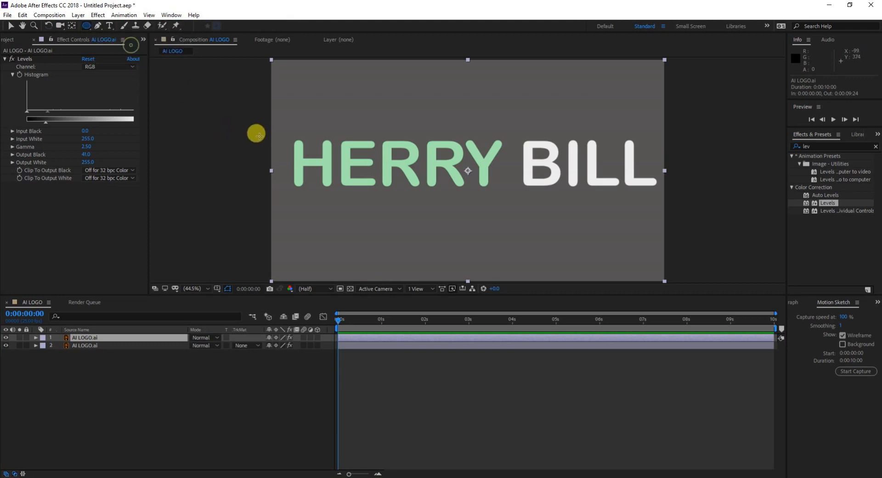
pyautogui.moveTo(259, 133); pyautogui.dragTo(312, 188)
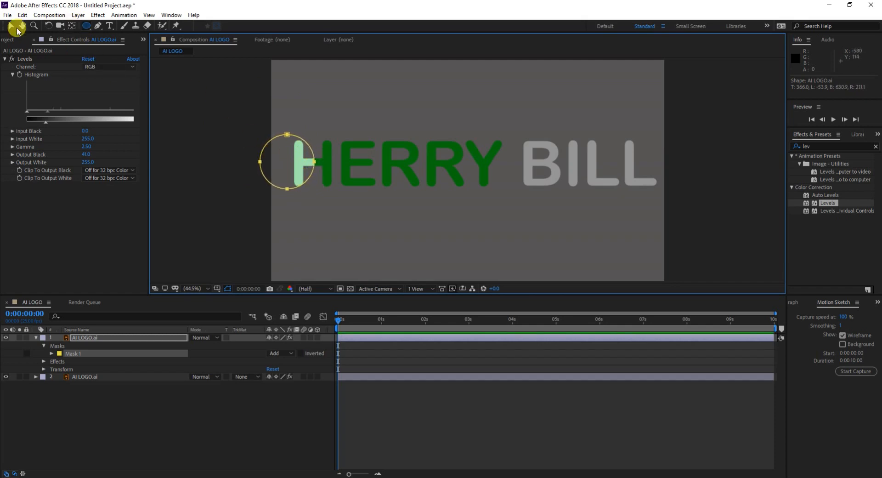
pyautogui.click(13, 27)
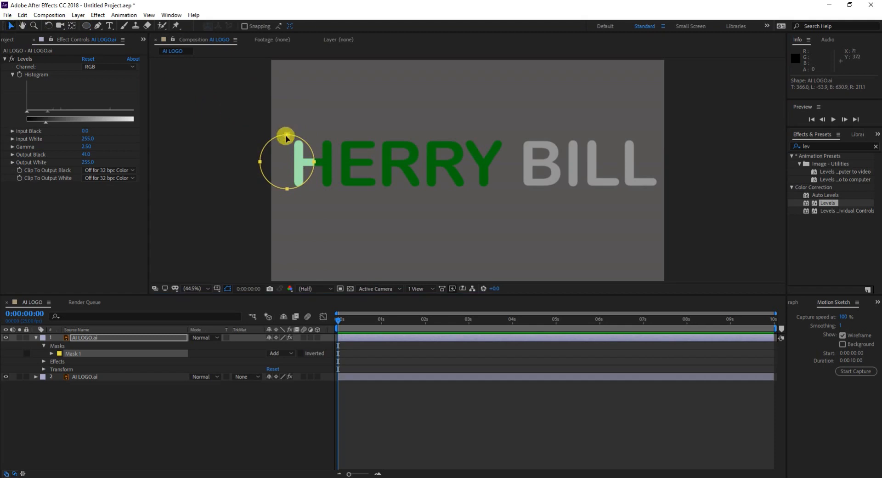
pyautogui.moveTo(286, 138)
pyautogui.mouseDown()
pyautogui.moveTo(294, 137)
pyautogui.moveTo(262, 140)
pyautogui.moveTo(275, 139)
pyautogui.moveTo(275, 152)
pyautogui.mouseUp()
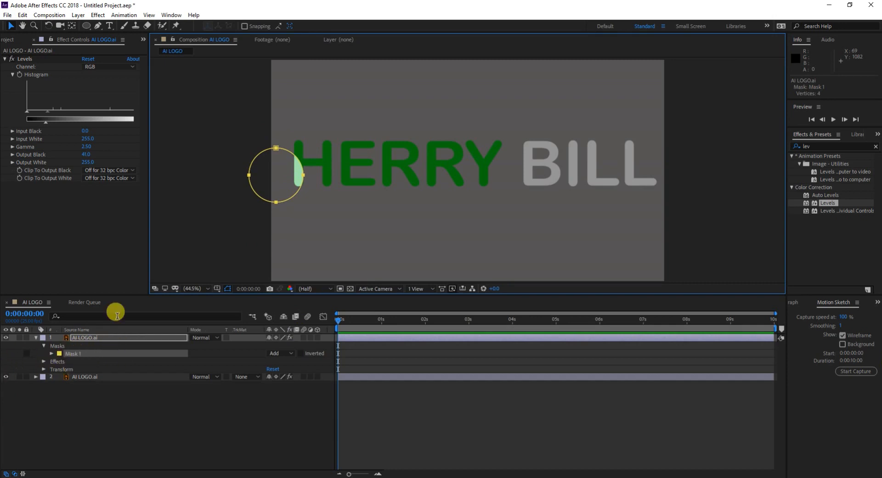
pyautogui.moveTo(275, 148); pyautogui.dragTo(278, 138)
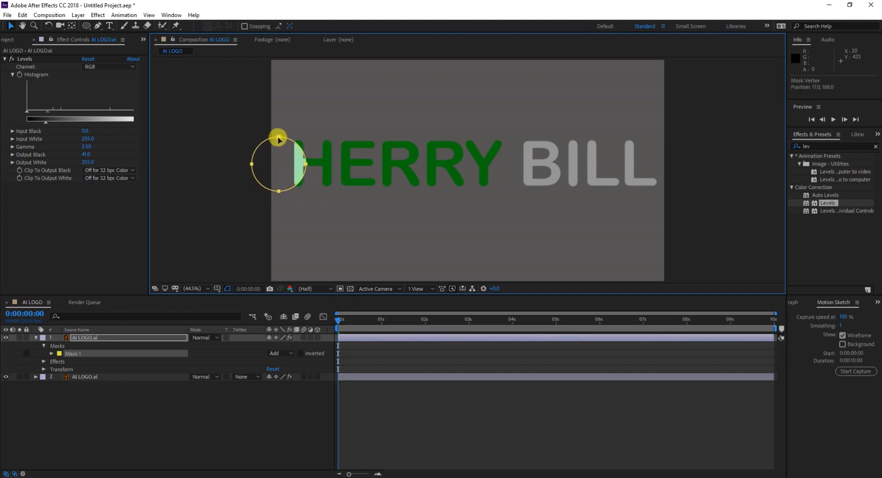
# Add Mask Path keyframes for the circle's starting position at 0:00:00:00 and 0:00:02:01
pyautogui.click(61, 355)
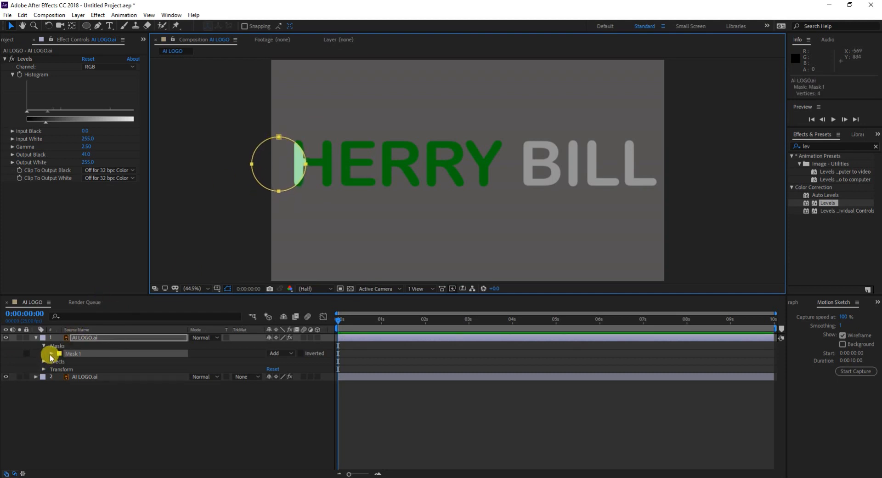
pyautogui.click(51, 353)
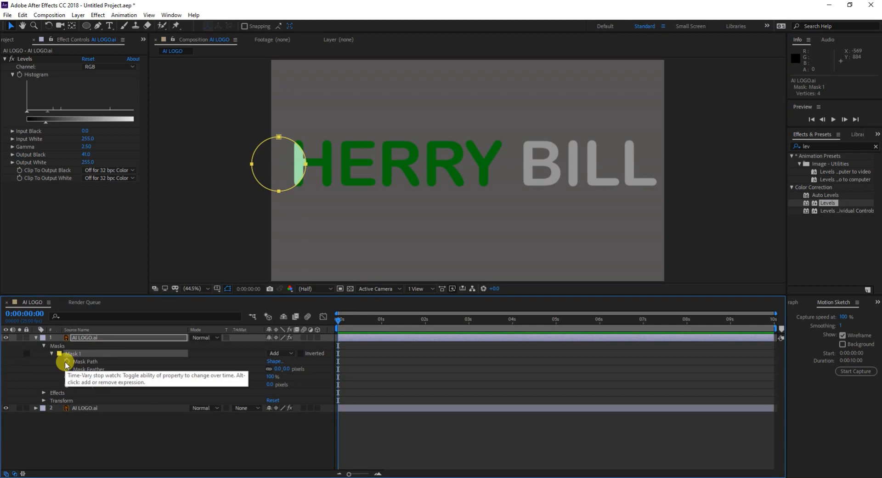
pyautogui.click(66, 362)
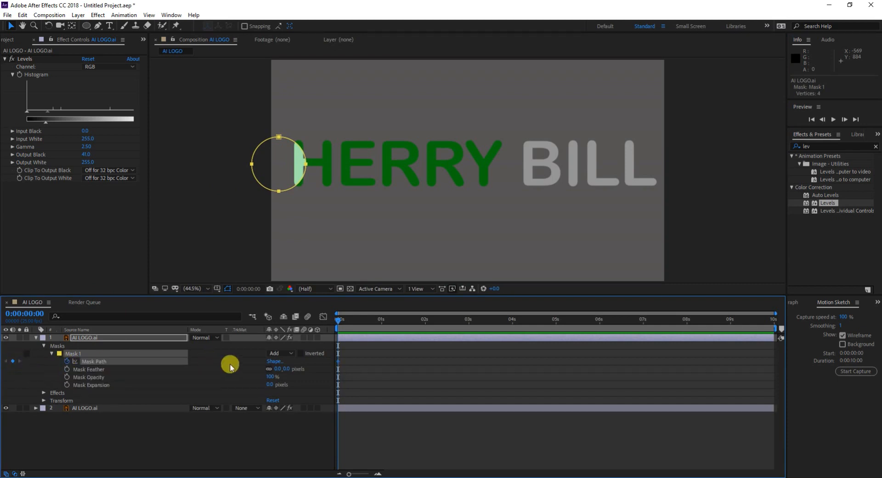
pyautogui.moveTo(338, 320); pyautogui.dragTo(427, 329)
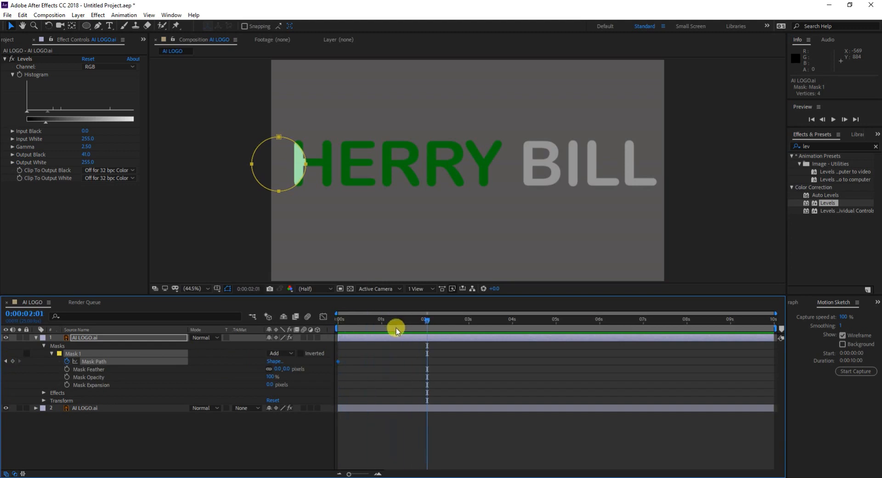
pyautogui.click(13, 362)
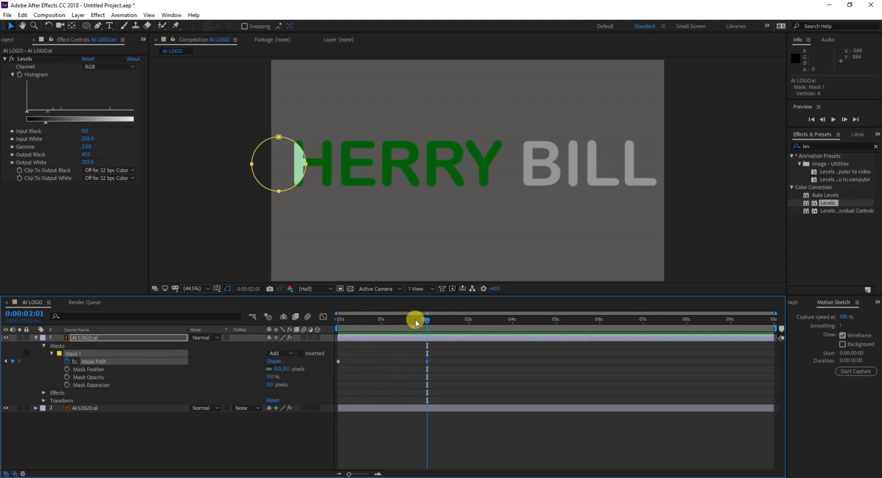
# Move the circular mask just past the logo's right end at 0:00:01:00 and preview the sweep from the start
pyautogui.moveTo(426, 319); pyautogui.dragTo(302, 348)
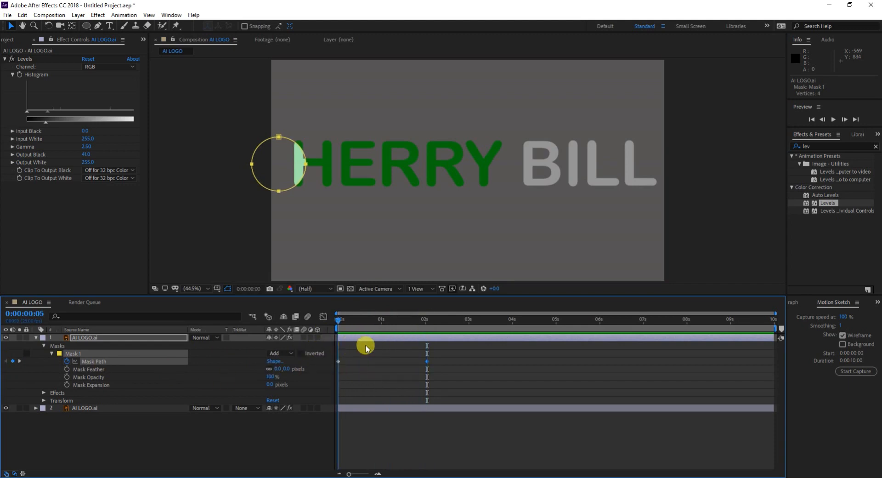
pyautogui.moveTo(366, 348)
pyautogui.mouseDown()
pyautogui.moveTo(433, 346)
pyautogui.moveTo(382, 347)
pyautogui.mouseUp()
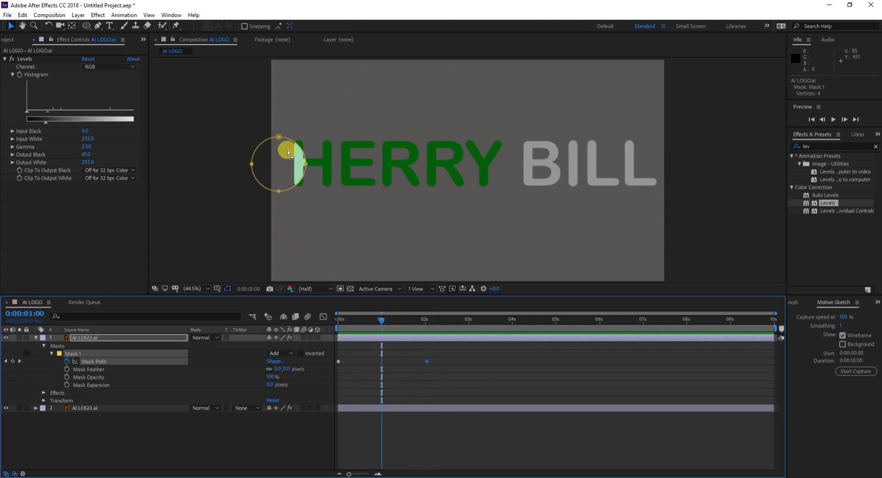
pyautogui.moveTo(304, 135); pyautogui.dragTo(678, 138)
pyautogui.moveTo(392, 320); pyautogui.dragTo(303, 320)
pyautogui.press('space')
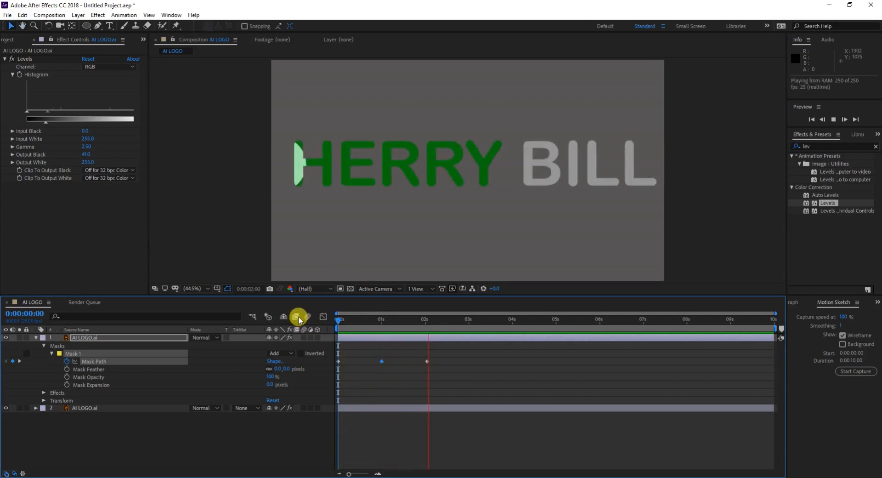
pyautogui.press('space')
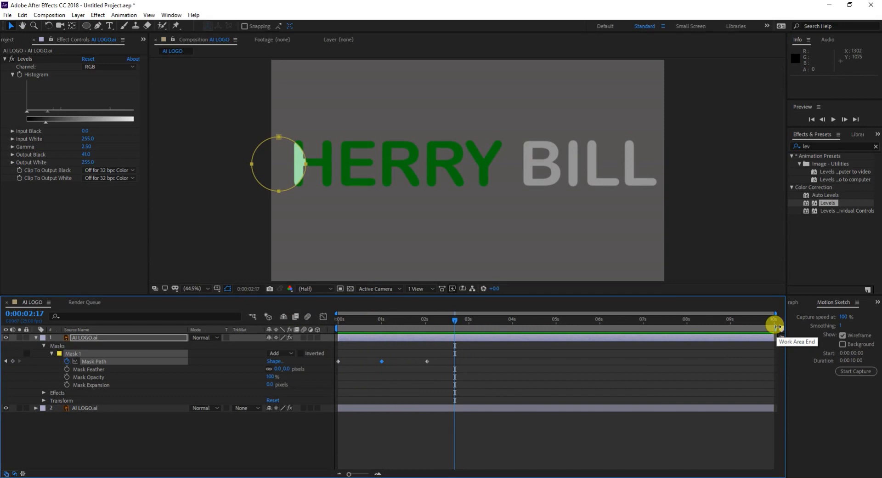
# End the work area at 0:00:02:05 and preview the mask animation within it
pyautogui.moveTo(776, 327); pyautogui.dragTo(808, 325)
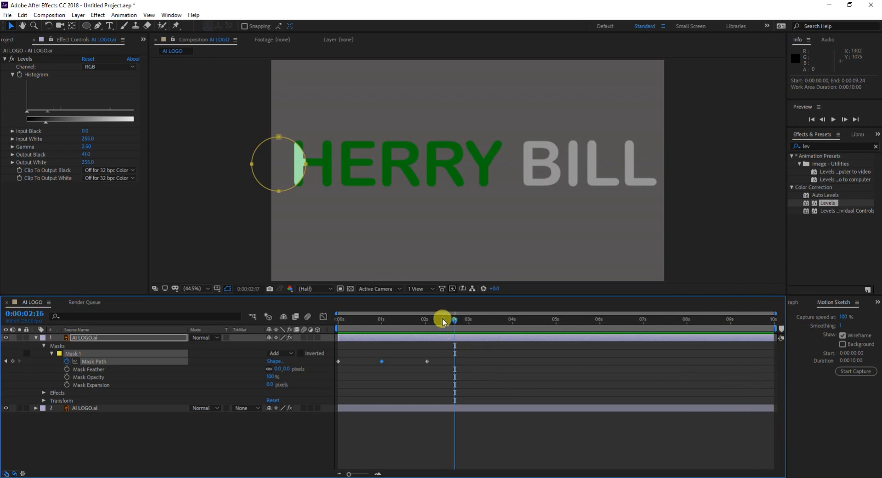
pyautogui.moveTo(443, 320); pyautogui.dragTo(435, 321)
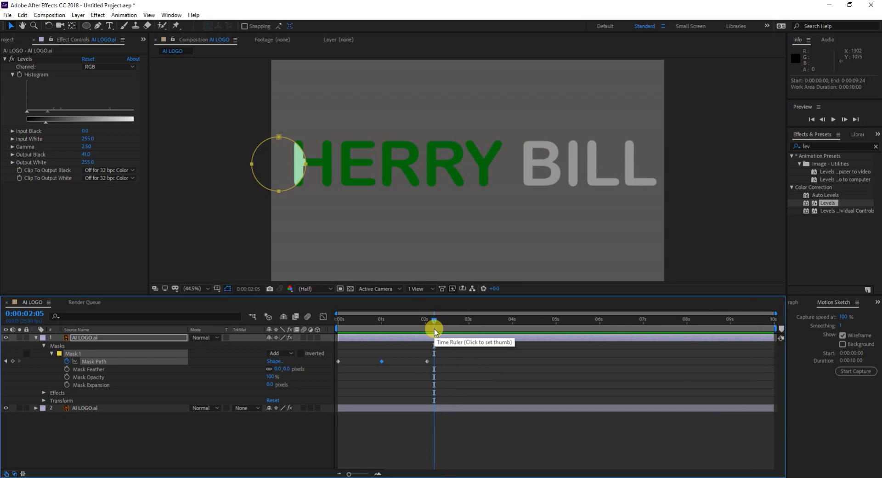
pyautogui.press('n')
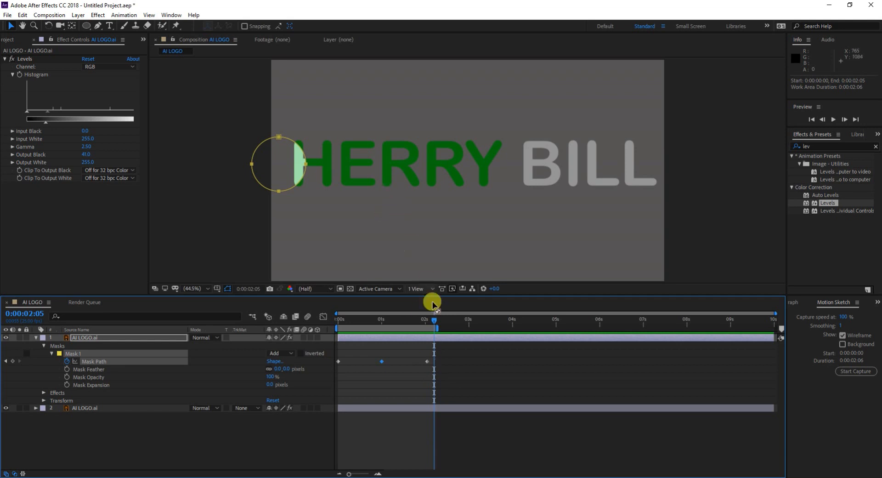
pyautogui.press('space')
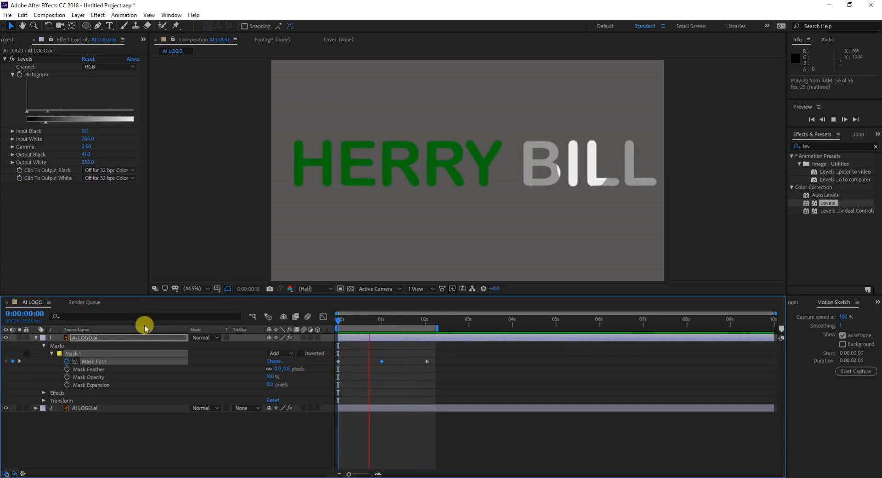
pyautogui.press('space')
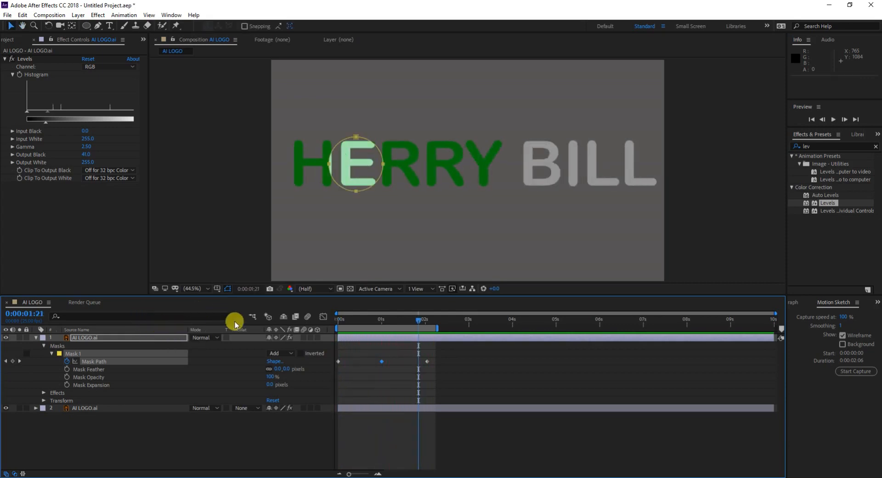
# Set the circular mask's feather to 86 pixels and preview the softened light sweep
pyautogui.moveTo(420, 320); pyautogui.dragTo(338, 327)
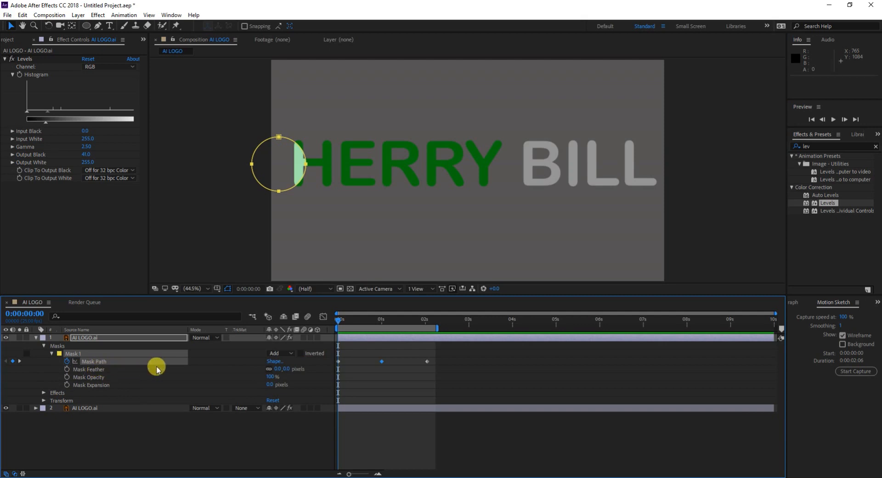
pyautogui.moveTo(275, 370); pyautogui.dragTo(320, 353)
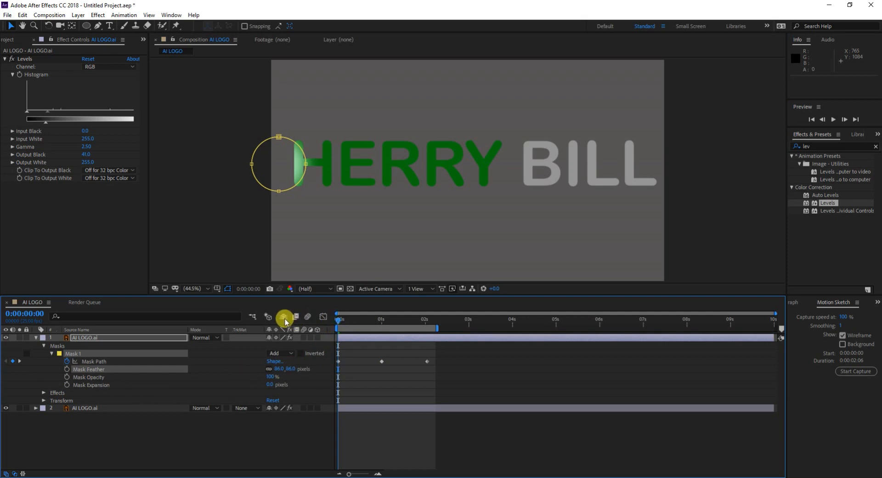
pyautogui.press('space')
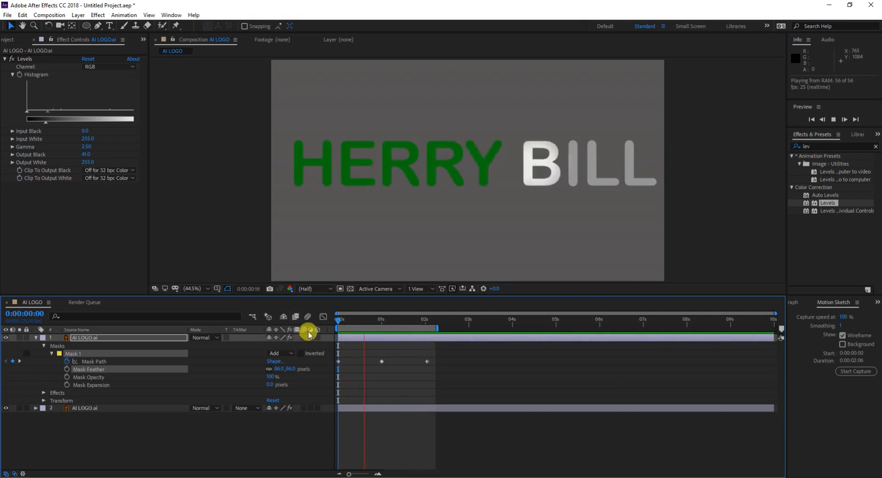
pyautogui.press('space')
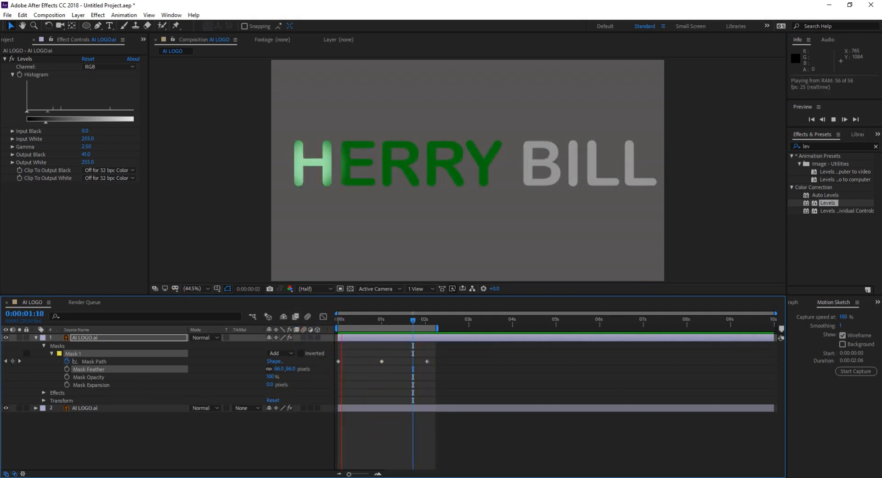
pyautogui.click(420, 320)
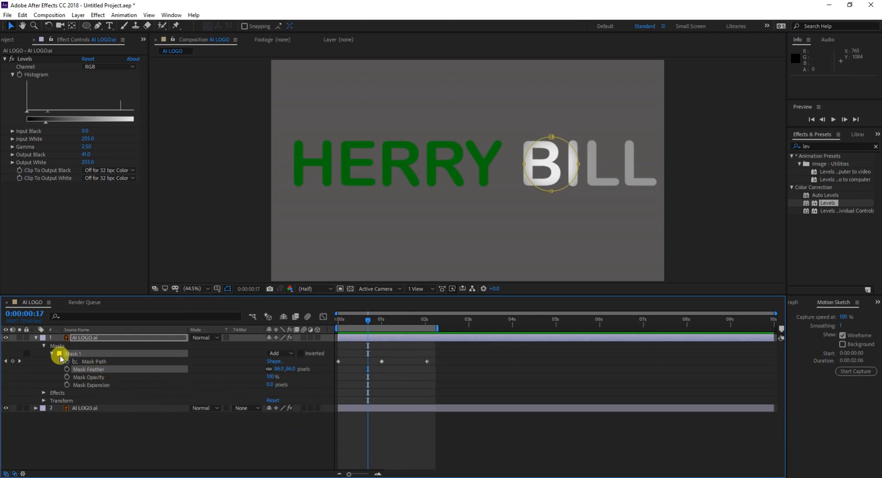
# Delete the circular mask and the brightened top AI LOGO.ai layer, leaving only the dark base layer
pyautogui.press('Delete')
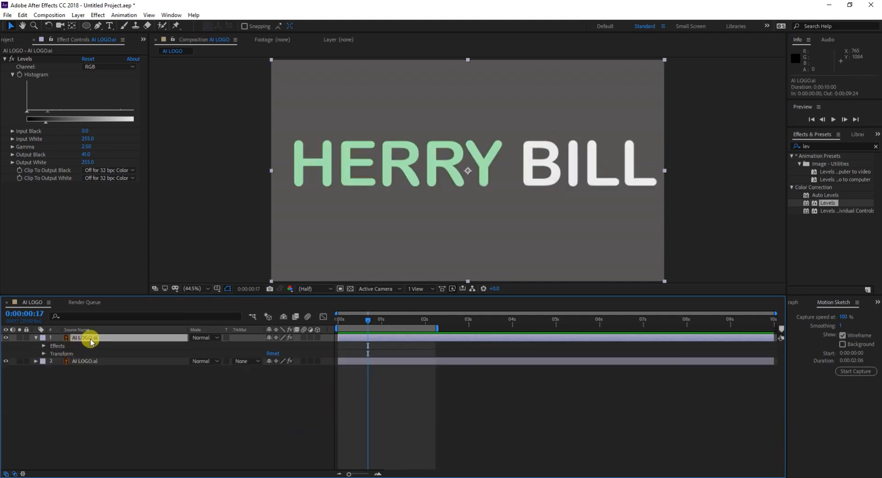
pyautogui.press('Delete')
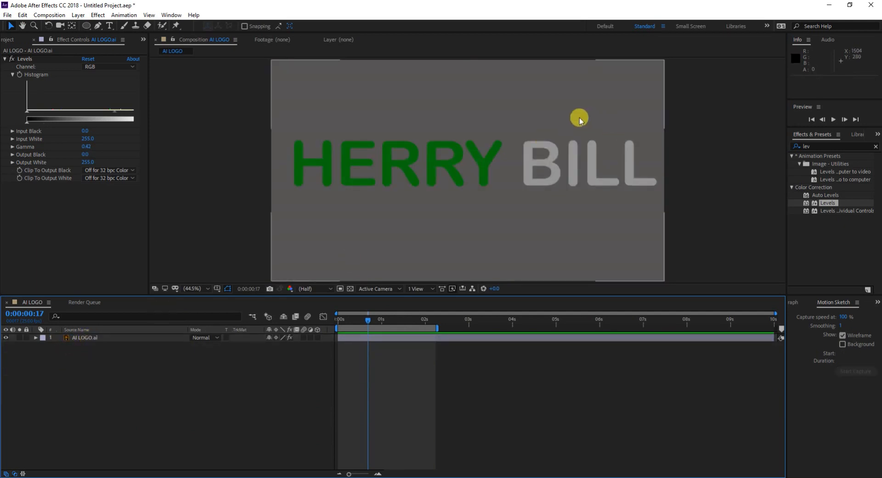
# Duplicate the dark AI LOGO.ai layer and brighten the copy's Levels with gamma 1.25 and output black 25
pyautogui.click(112, 339)
pyautogui.hotkey('ctrl', 'd')
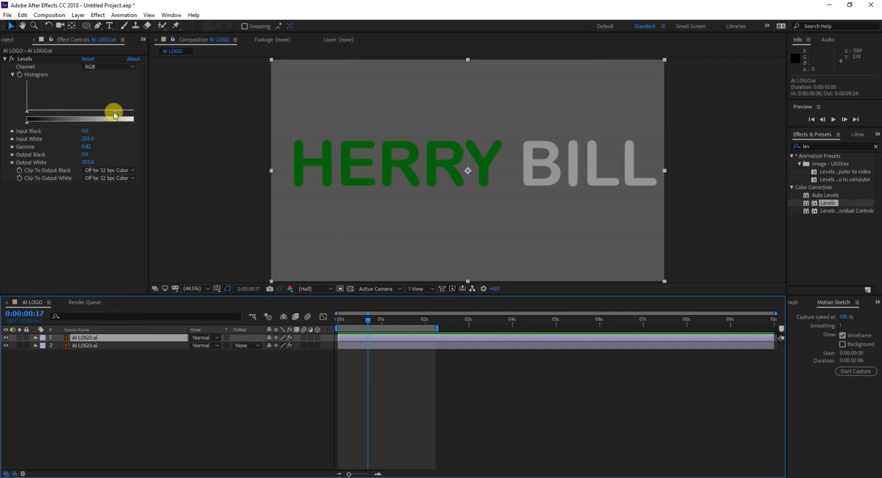
pyautogui.moveTo(114, 115); pyautogui.dragTo(39, 127)
pyautogui.moveTo(369, 320); pyautogui.dragTo(314, 324)
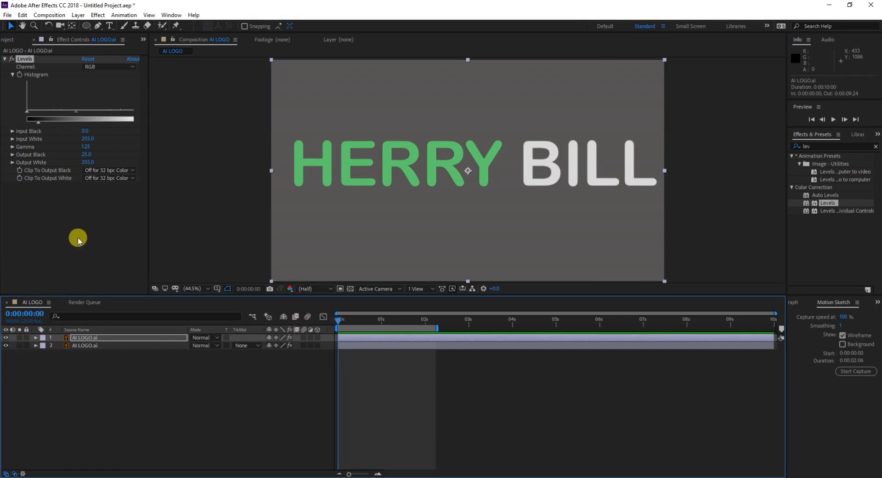
# Draw a closed four-point slanted mask across the logo's first letter on the top layer with the Pen tool
pyautogui.click(119, 338)
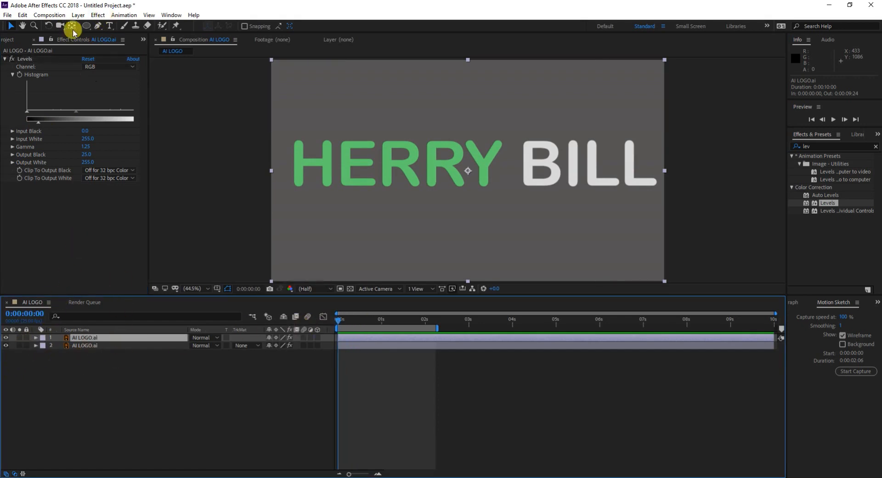
pyautogui.click(92, 27)
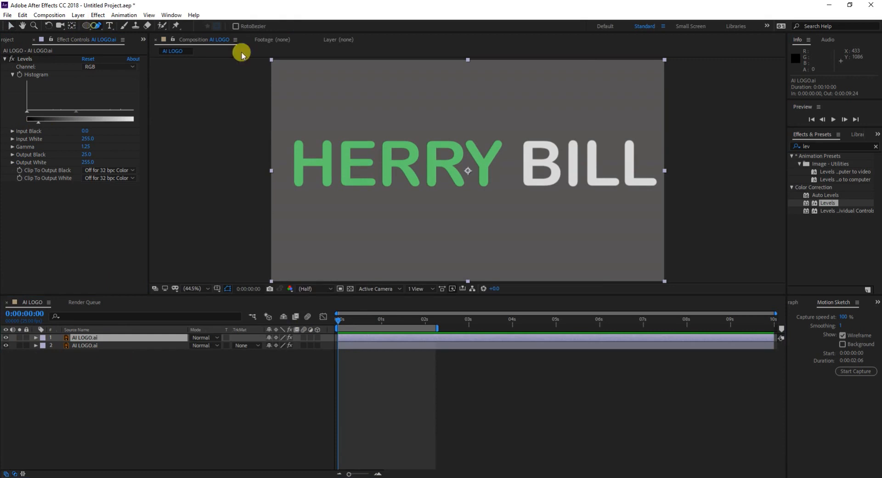
pyautogui.click(291, 119)
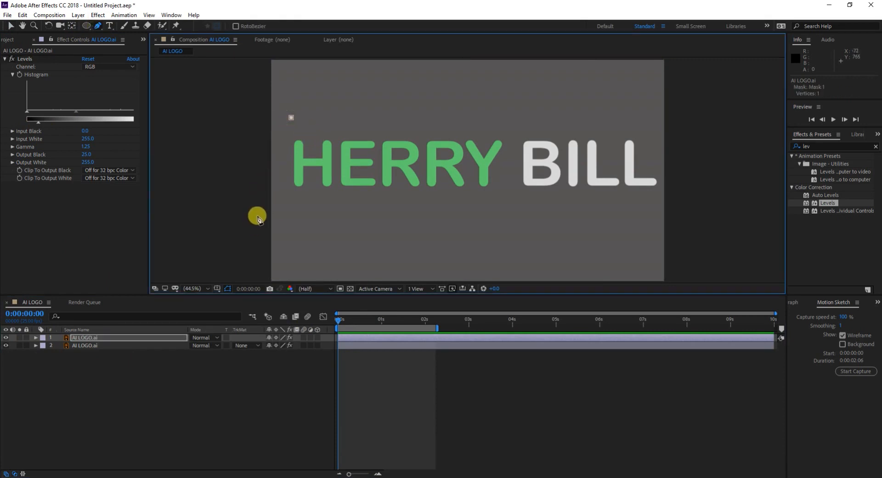
pyautogui.click(287, 223)
pyautogui.click(322, 116)
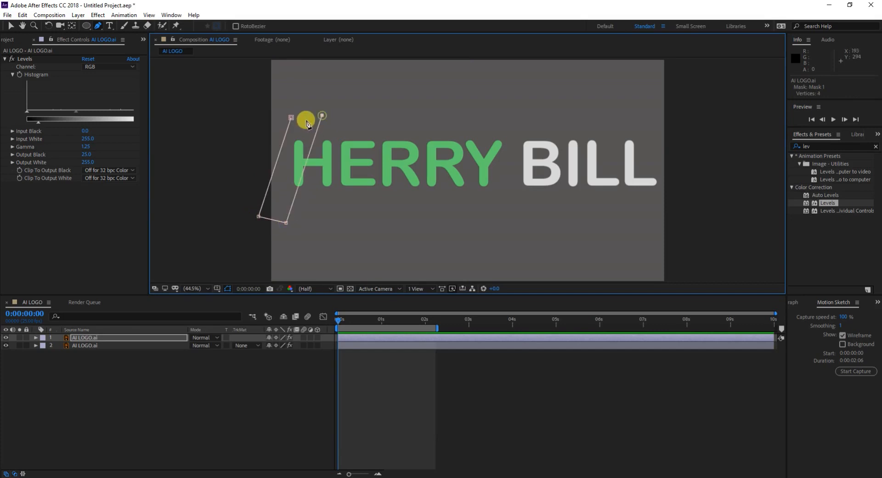
pyautogui.click(292, 118)
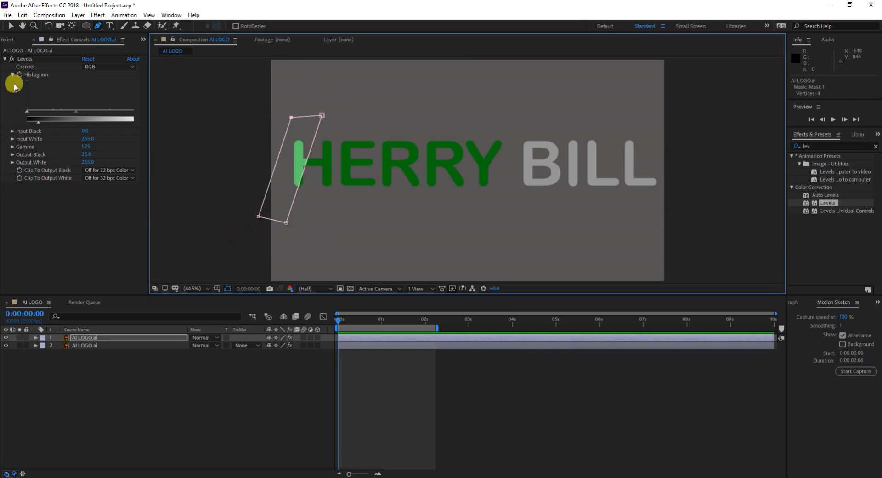
# Start keyframing the Mask Path of Mask 1 on the top AI LOGO.ai layer at 0 seconds
pyautogui.click(11, 26)
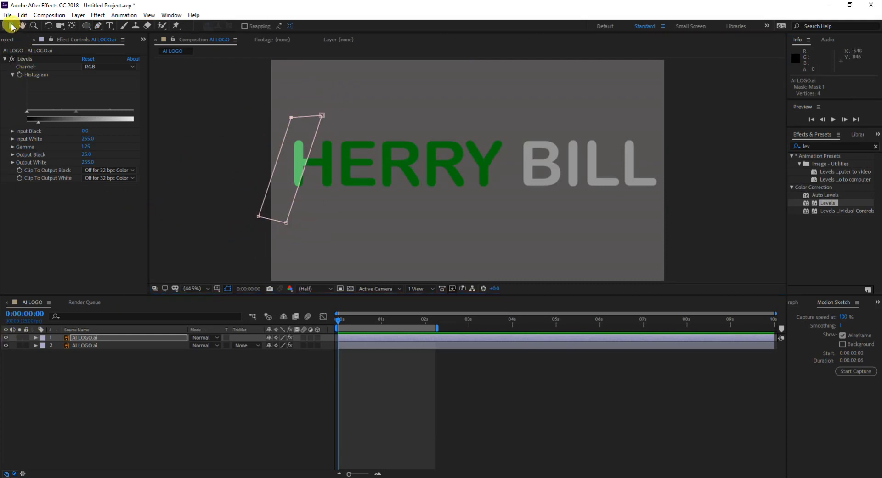
pyautogui.click(291, 120)
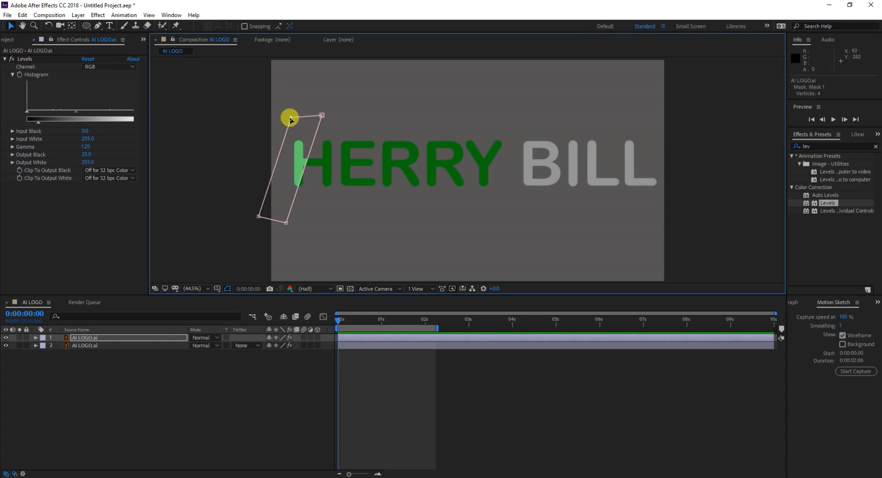
pyautogui.click(128, 340)
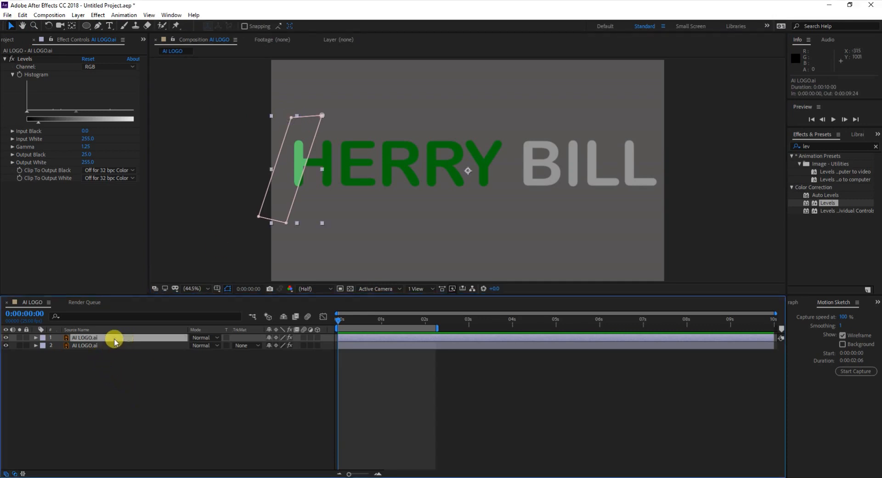
pyautogui.click(36, 338)
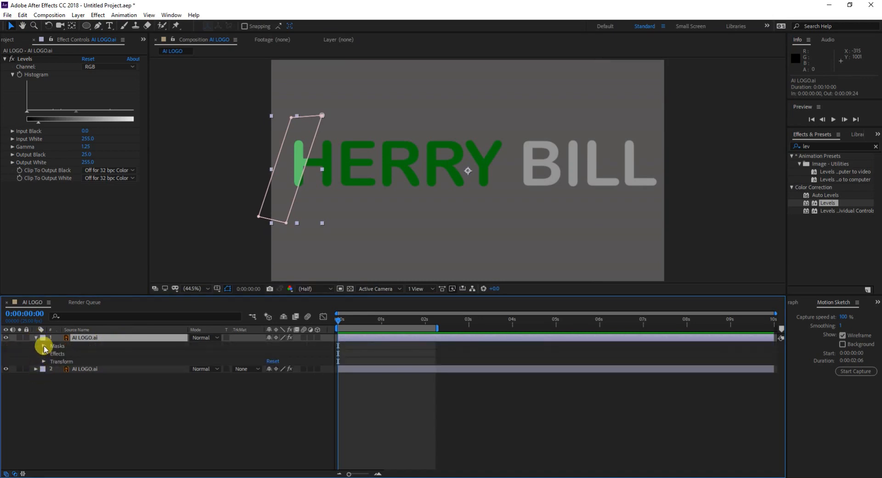
pyautogui.click(43, 345)
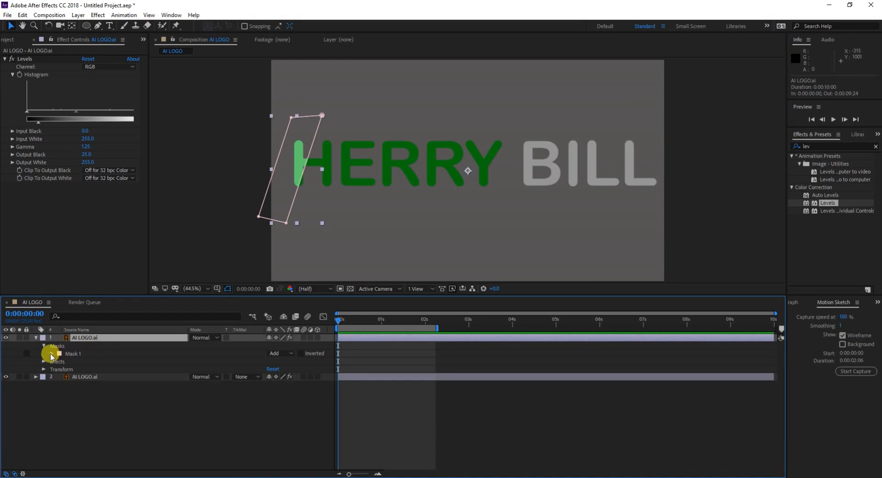
pyautogui.click(51, 354)
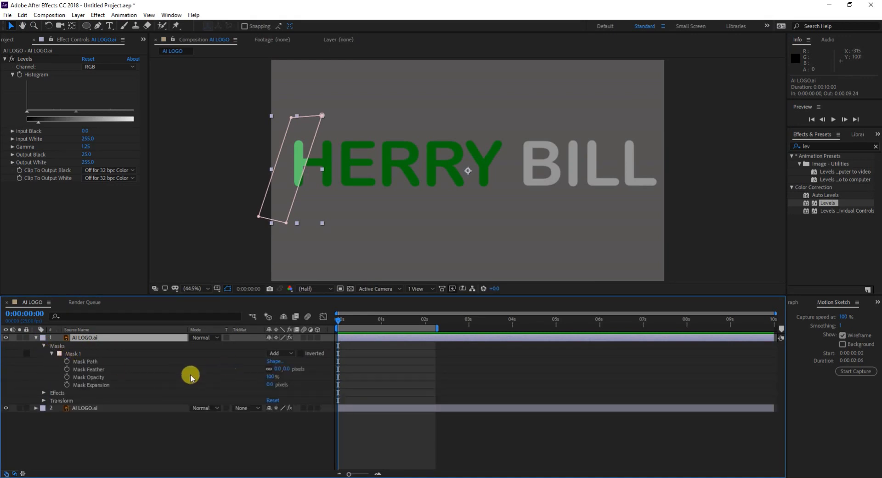
pyautogui.click(65, 361)
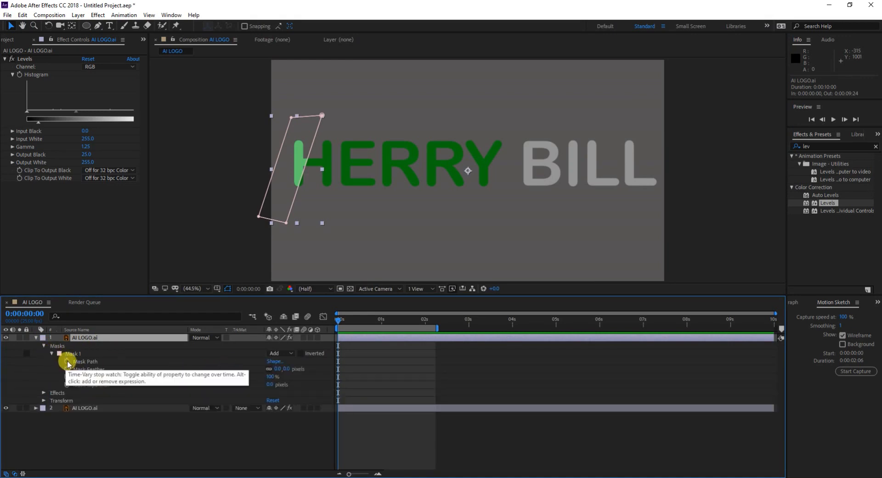
# Add a second Mask Path keyframe at 2 seconds, keeping the slanted mask over the first letter
pyautogui.moveTo(339, 320); pyautogui.dragTo(426, 329)
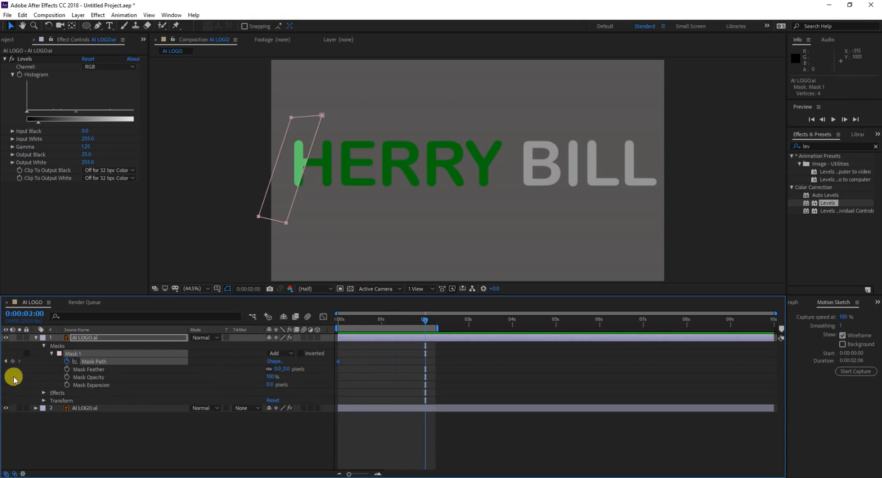
pyautogui.click(13, 361)
pyautogui.click(258, 362)
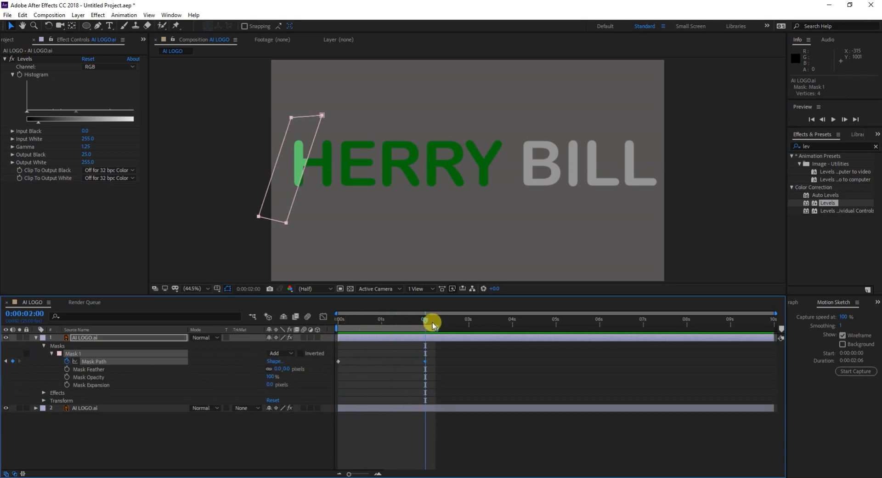
# At 1 second, move the slanted mask just beyond the logo's last letter and preview the back-and-forth sweep from the start
pyautogui.moveTo(413, 321); pyautogui.dragTo(380, 325)
pyautogui.click(45, 358)
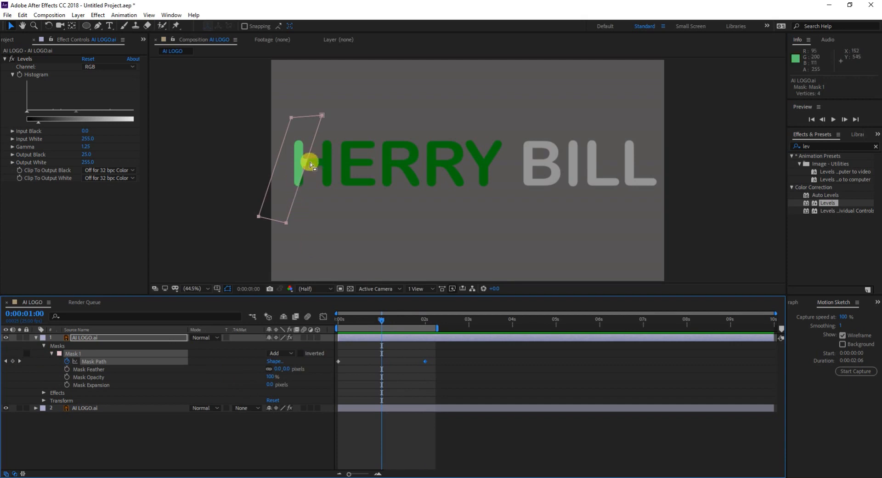
pyautogui.moveTo(322, 119); pyautogui.dragTo(716, 122)
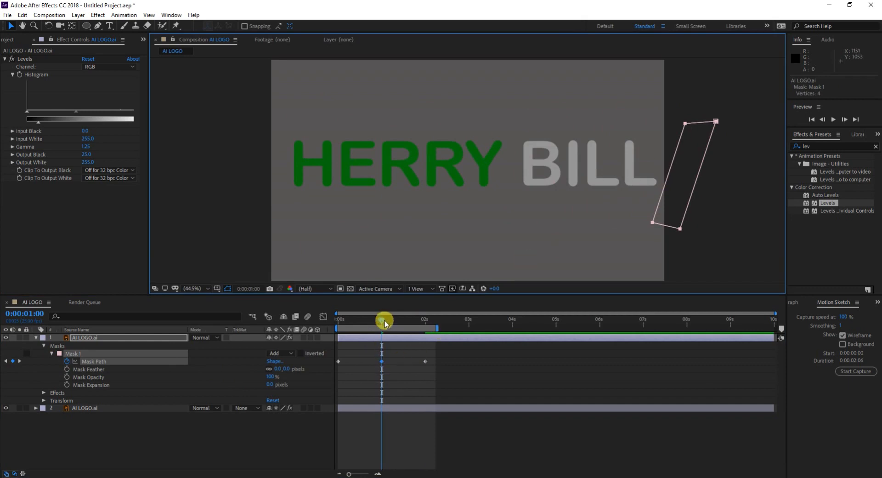
pyautogui.moveTo(385, 323); pyautogui.dragTo(186, 325)
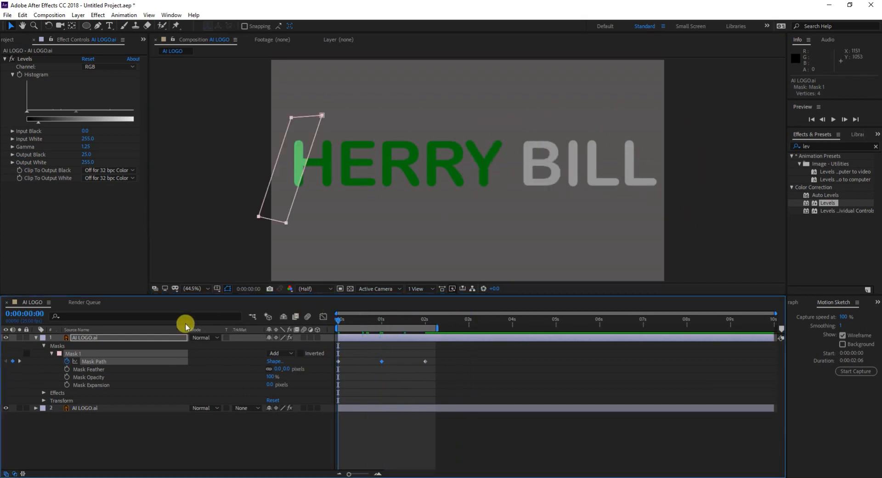
pyautogui.press('space')
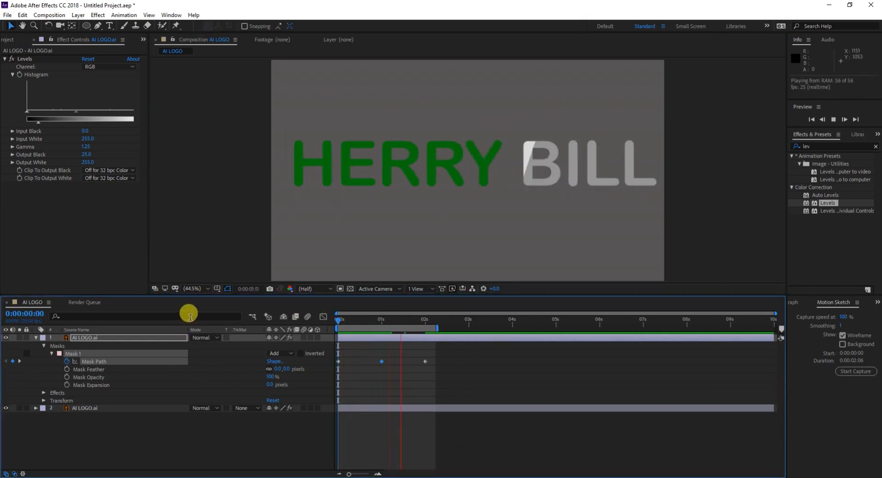
pyautogui.press('space')
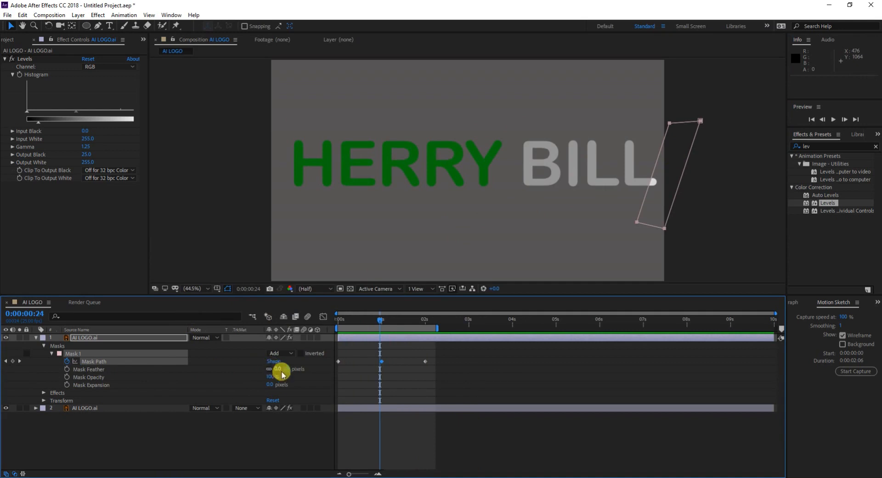
# Set the slanted mask's feather to 71 pixels and preview the softened sweep from the start
pyautogui.moveTo(278, 371); pyautogui.dragTo(308, 367)
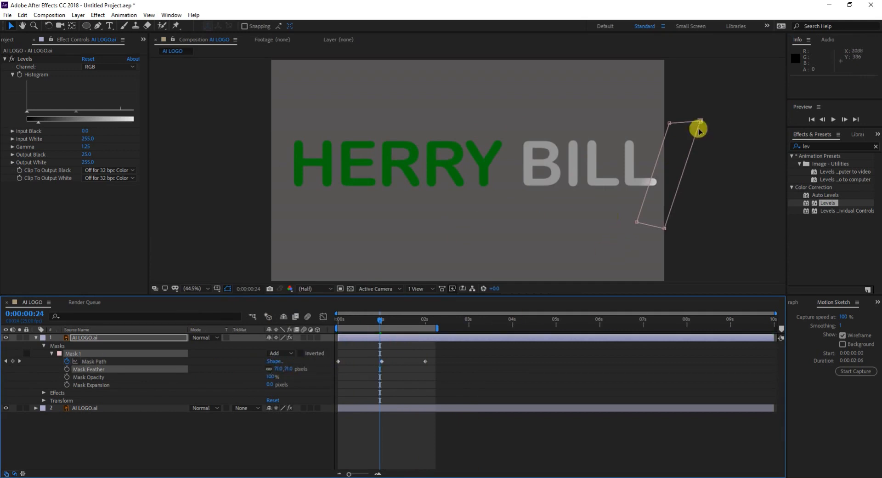
pyautogui.moveTo(379, 323); pyautogui.dragTo(233, 337)
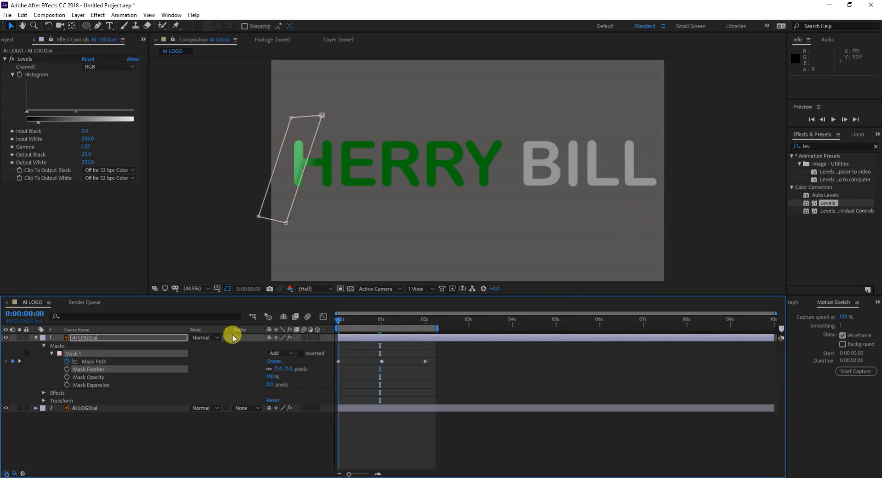
pyautogui.press('space')
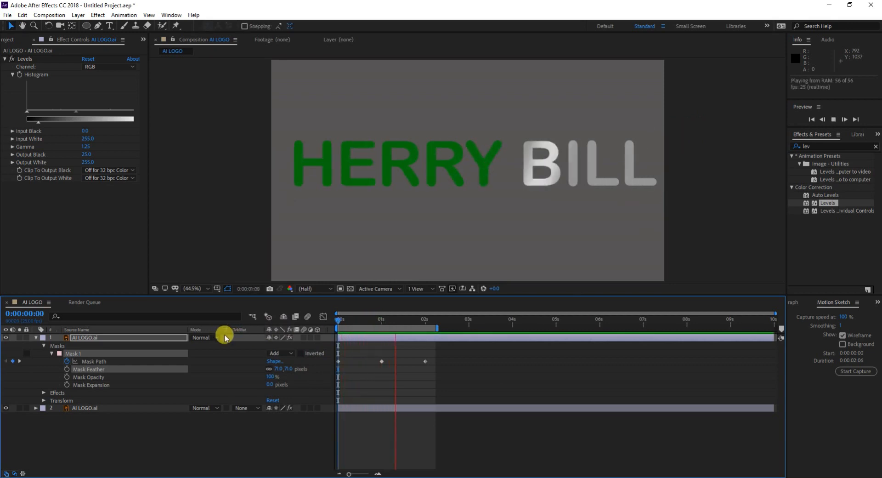